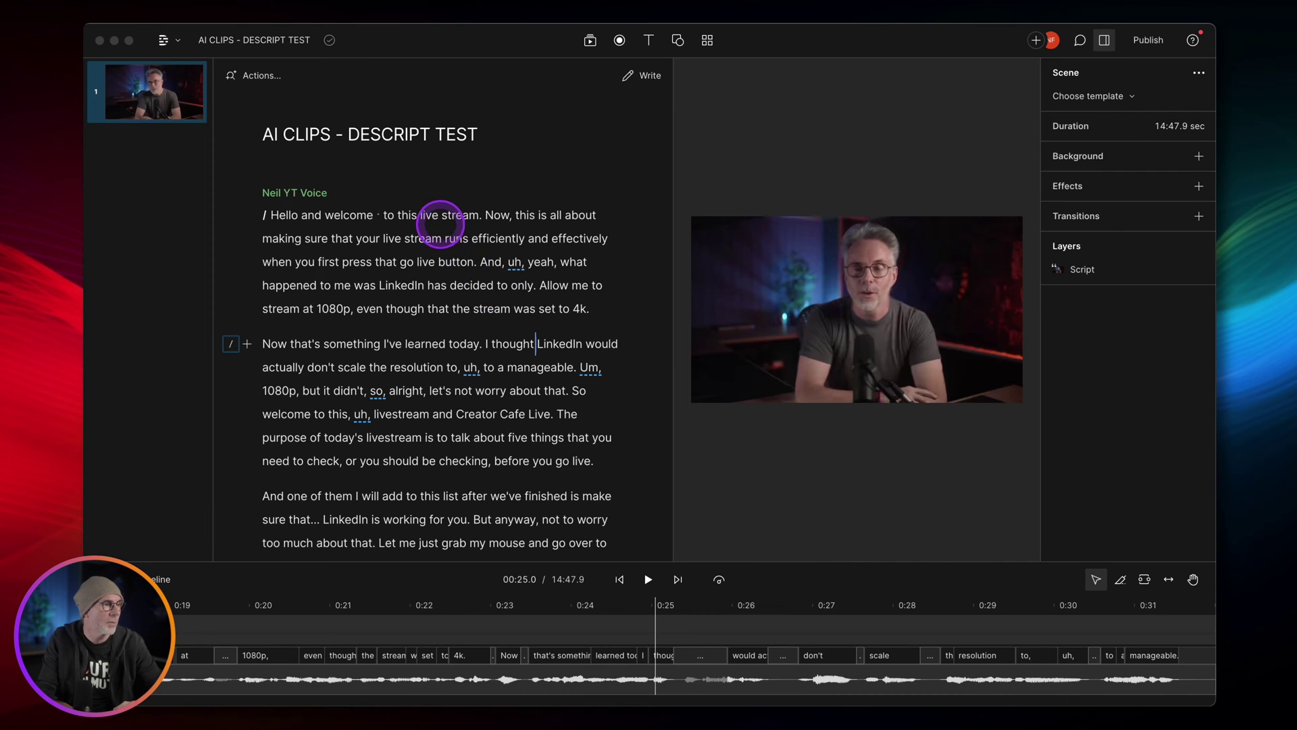
Play a moment of the recording, then load the Ask AI 'Find good clips' prompt.
key(space)
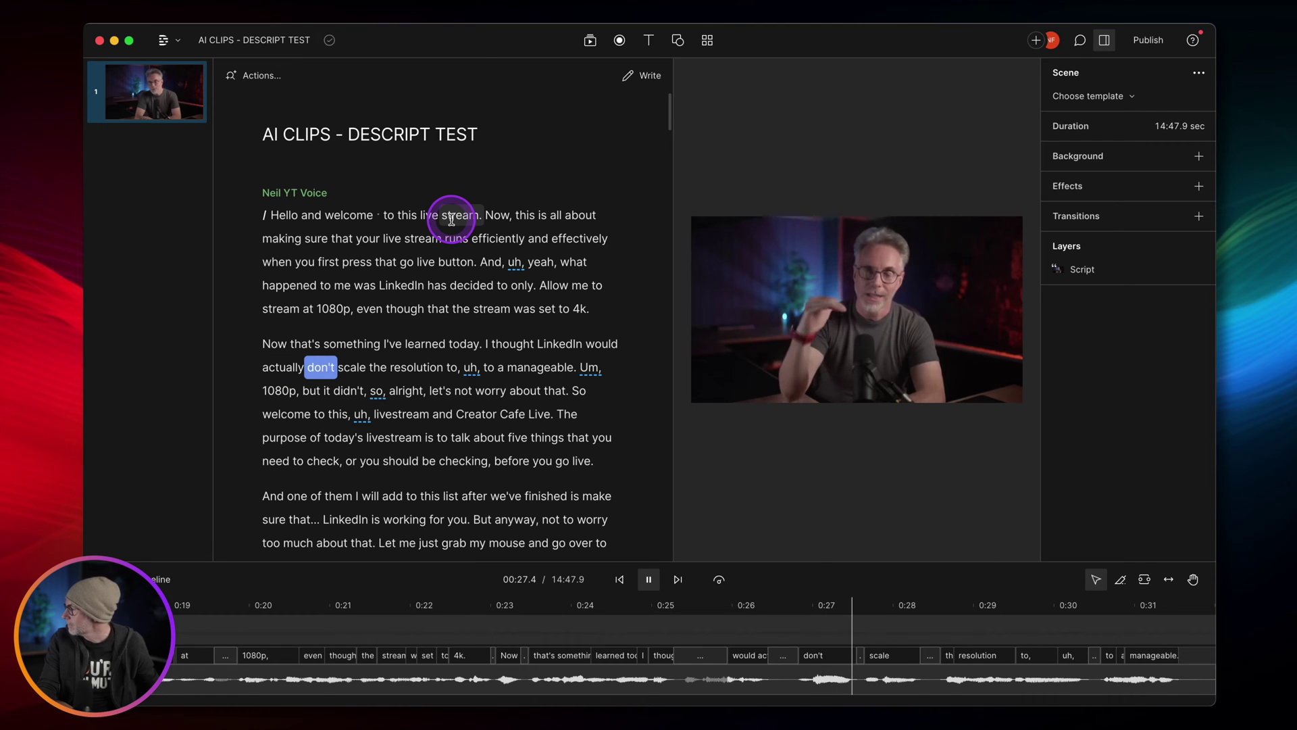
key(space)
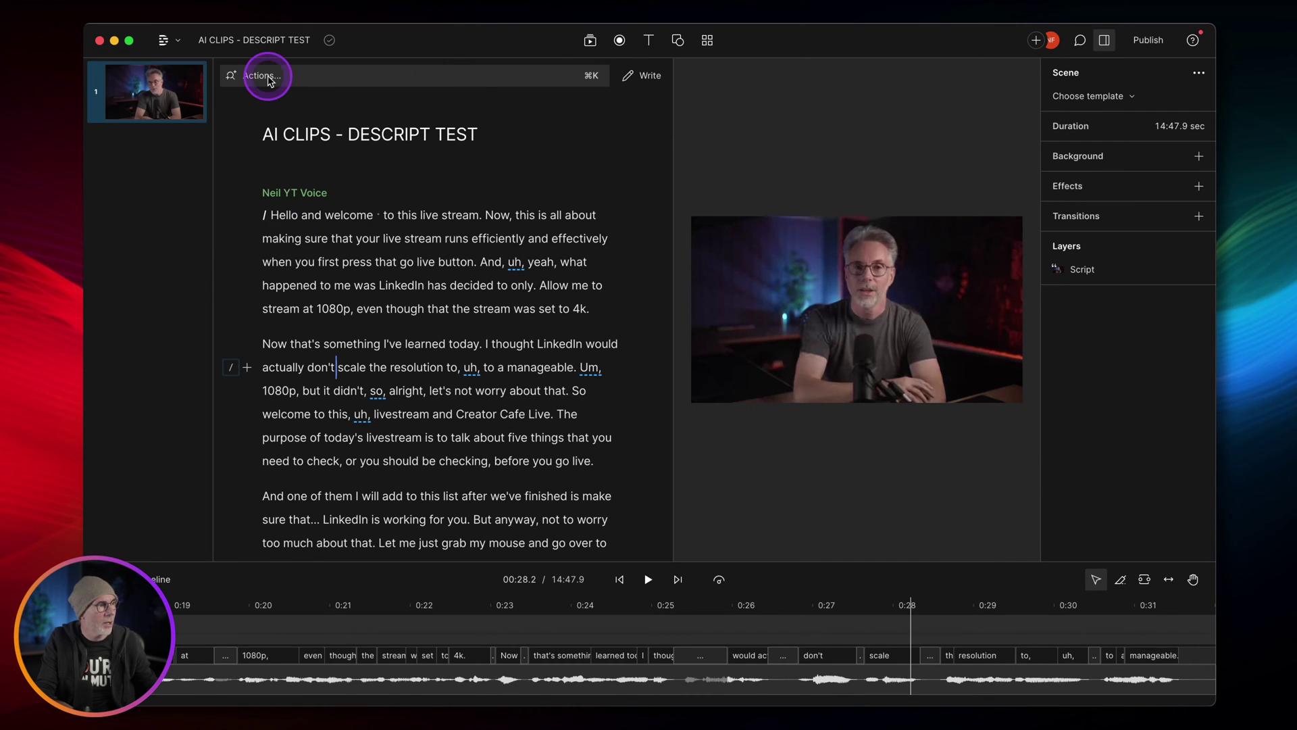
click(262, 76)
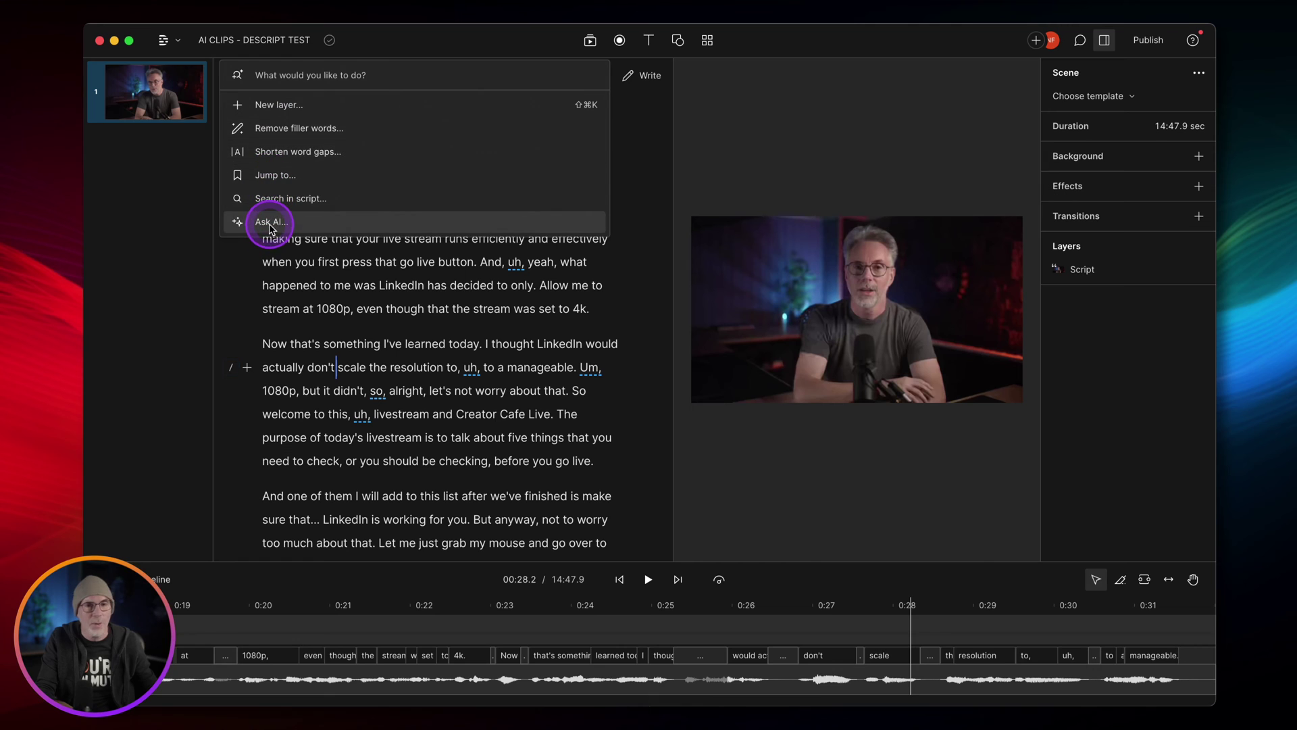
click(269, 223)
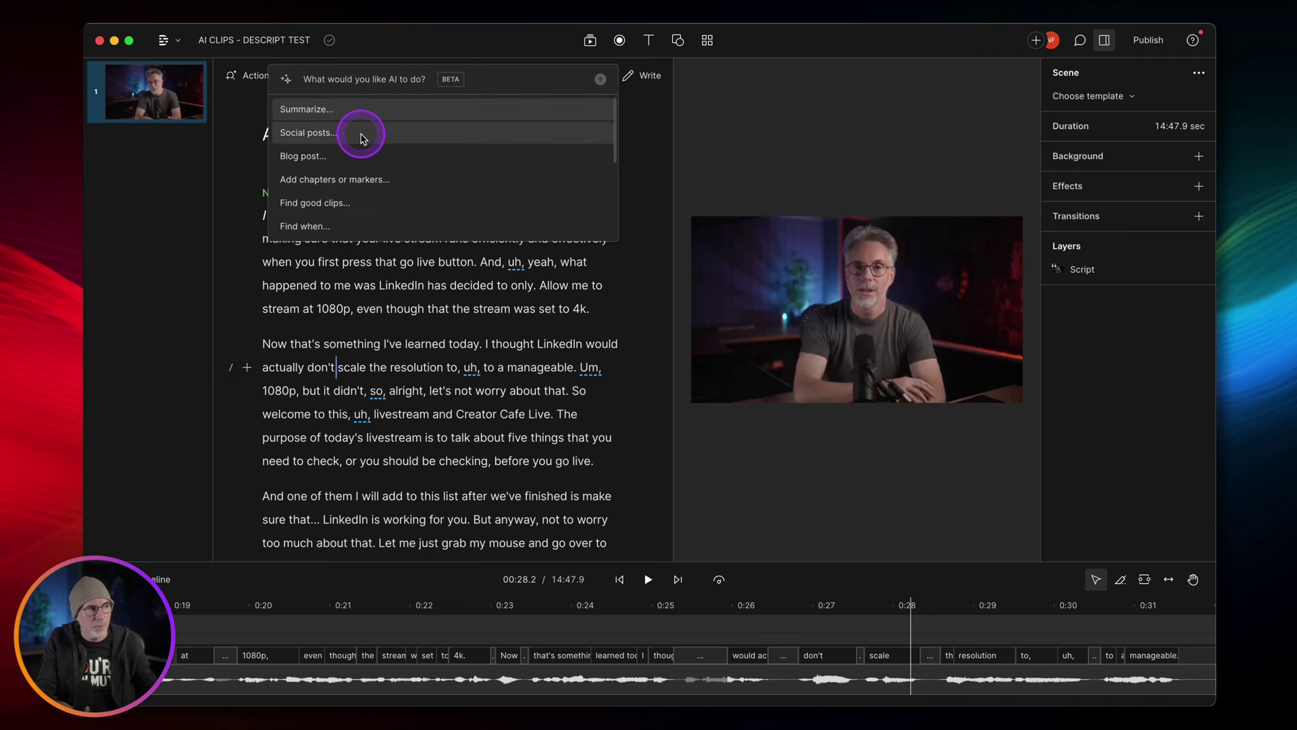
click(354, 182)
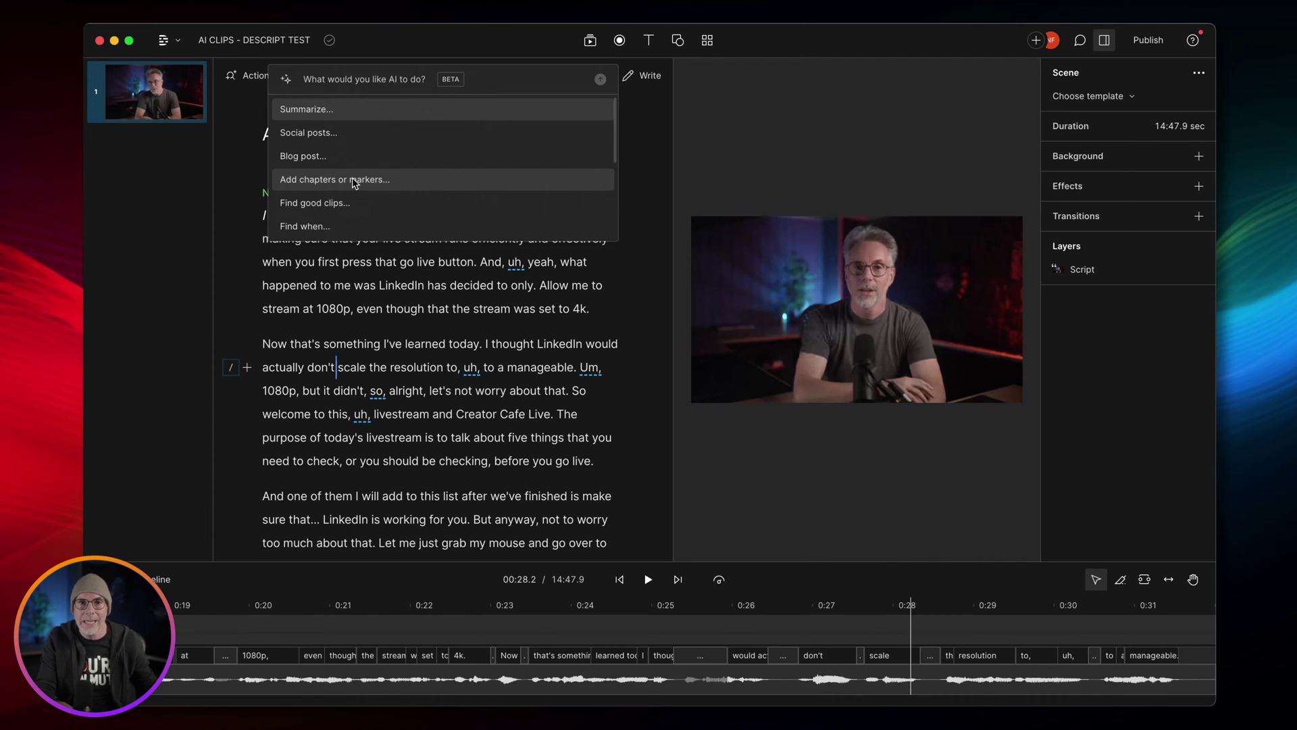
drag(352, 182, 340, 231)
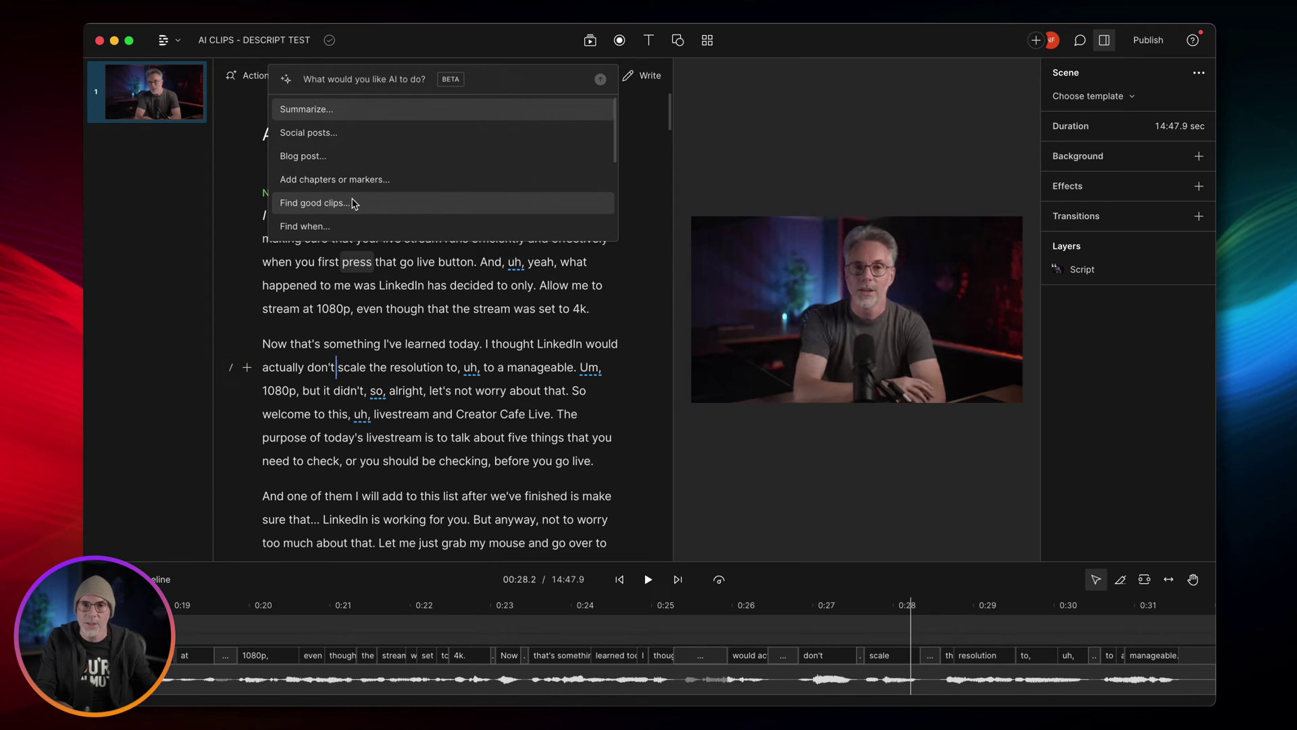
Choose 'Find good clips' and send the five-clip request to the AI.
click(307, 205)
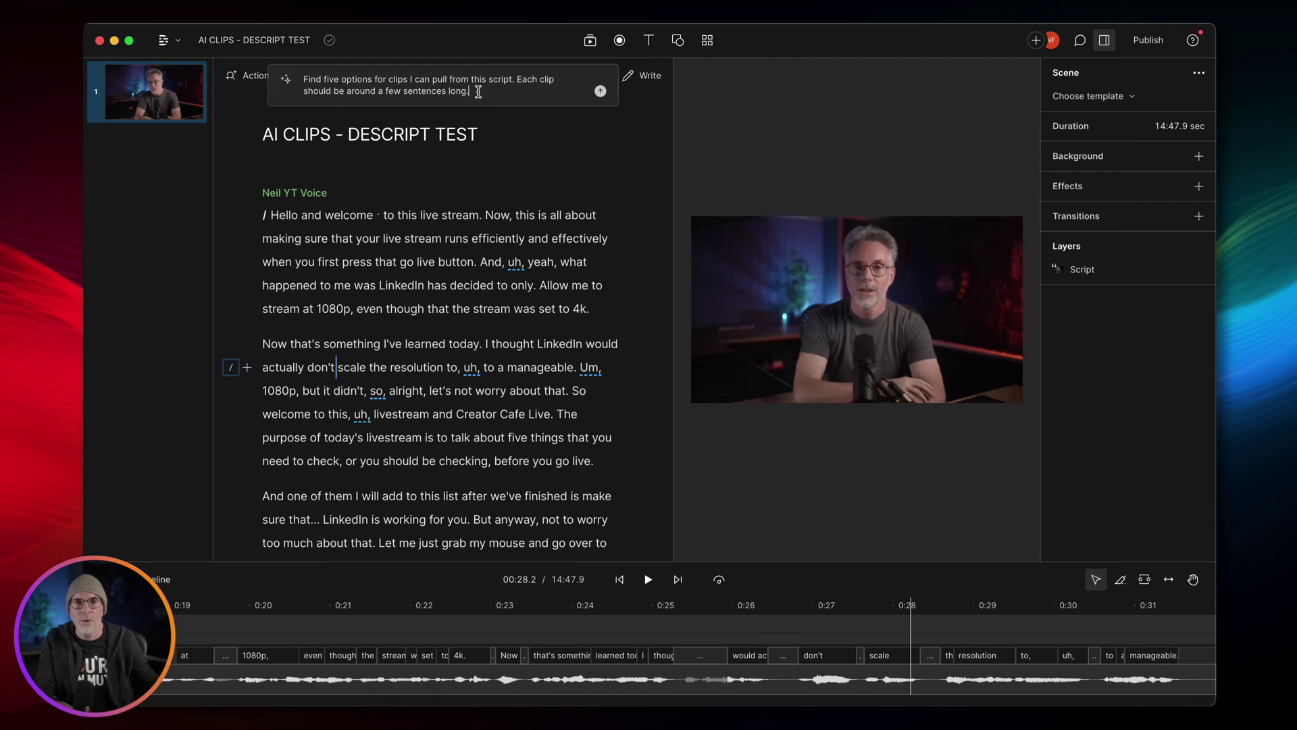
click(479, 91)
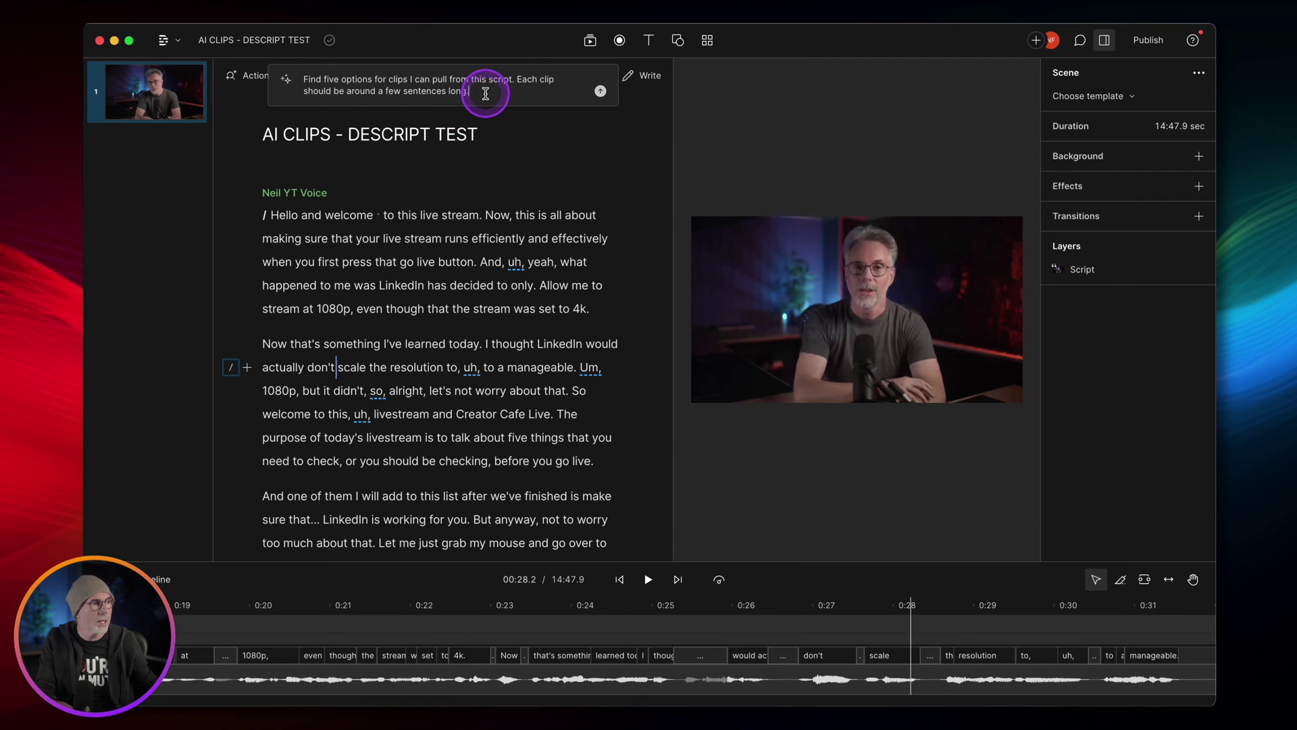
key(Return)
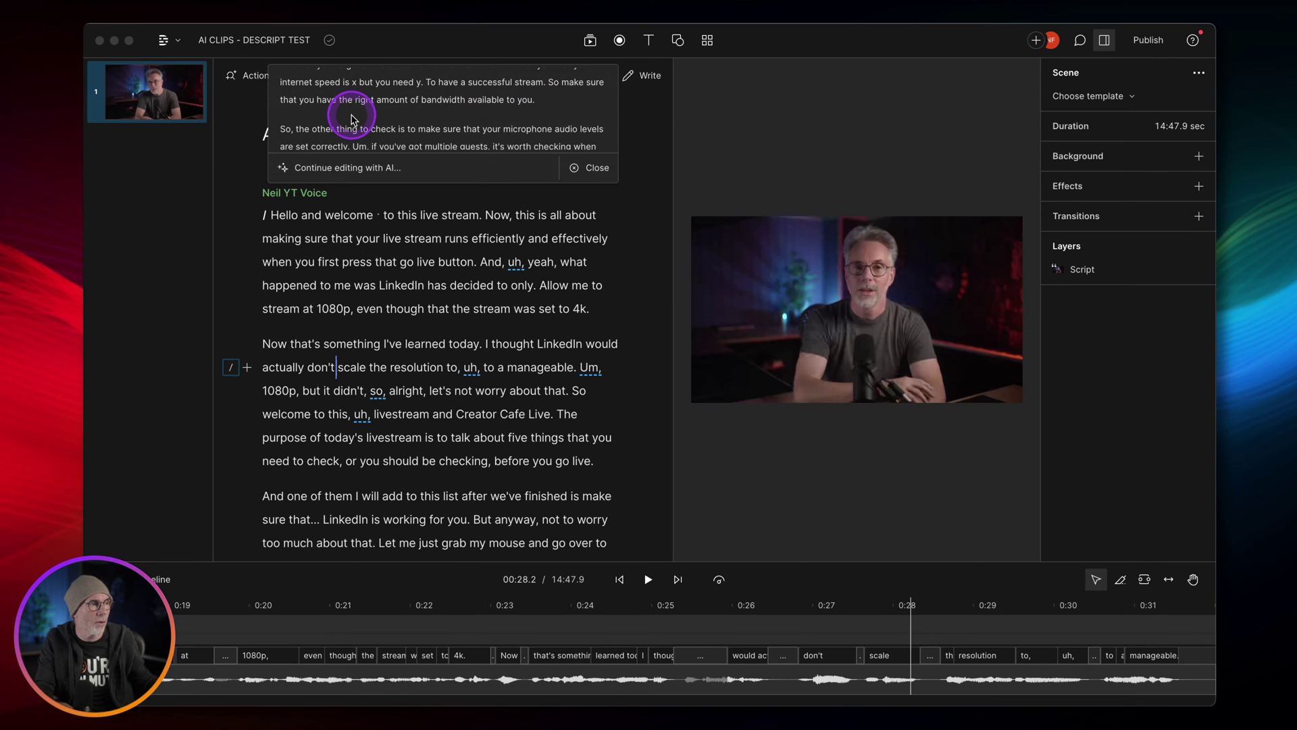
Read down the AI's clip excerpts and show the Continue editing with AI choices.
scroll(352, 119, down, 6)
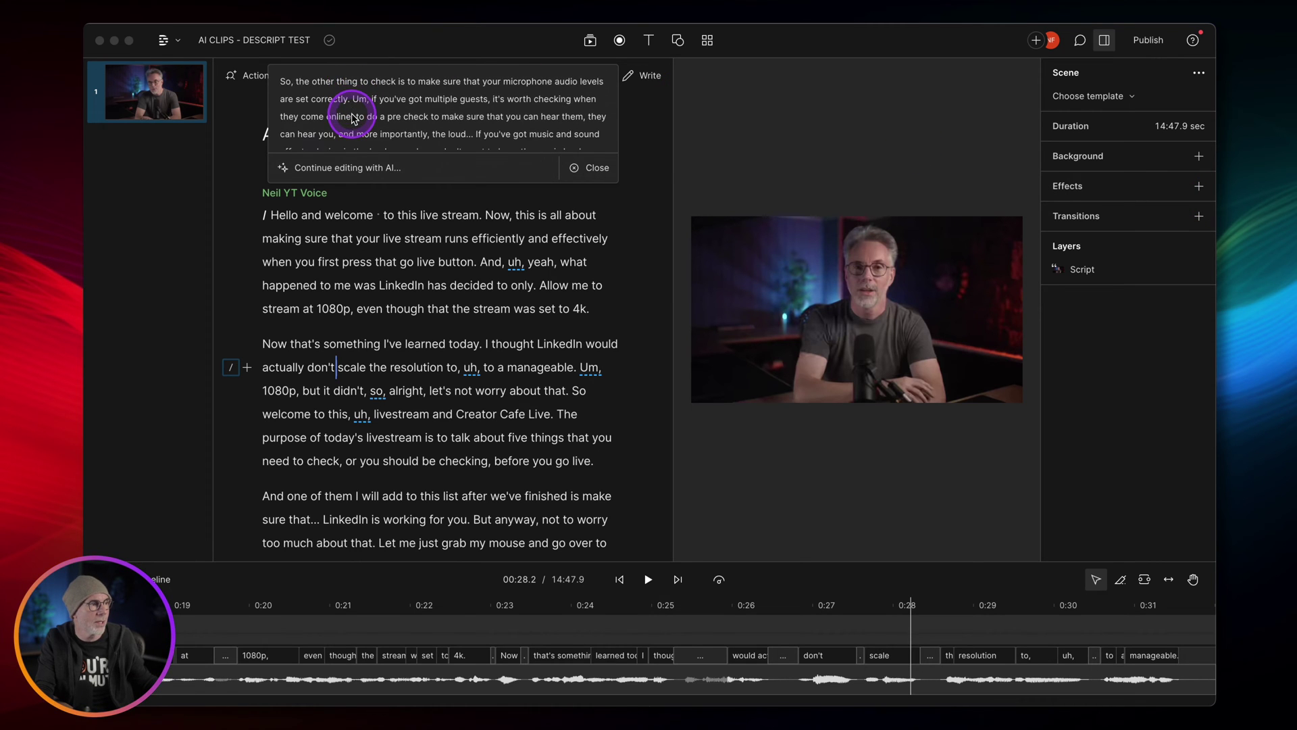
scroll(348, 119, down, 5)
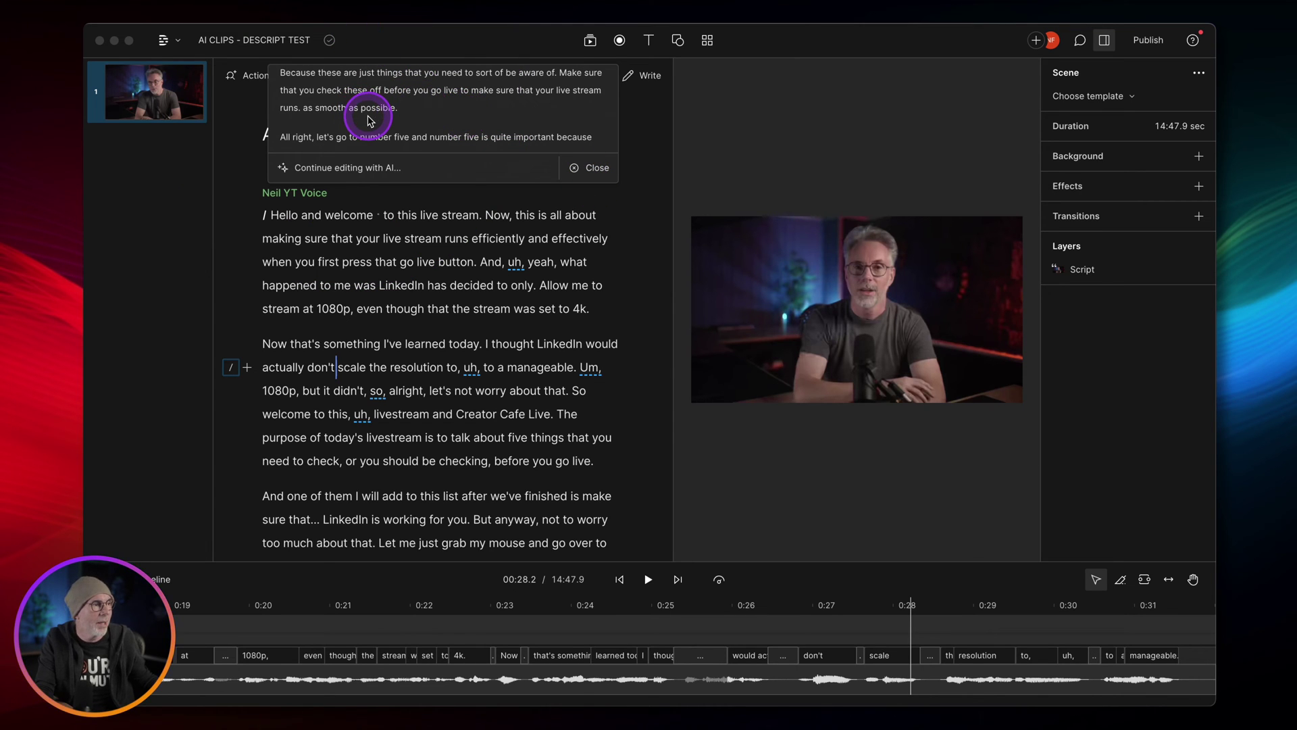
click(383, 162)
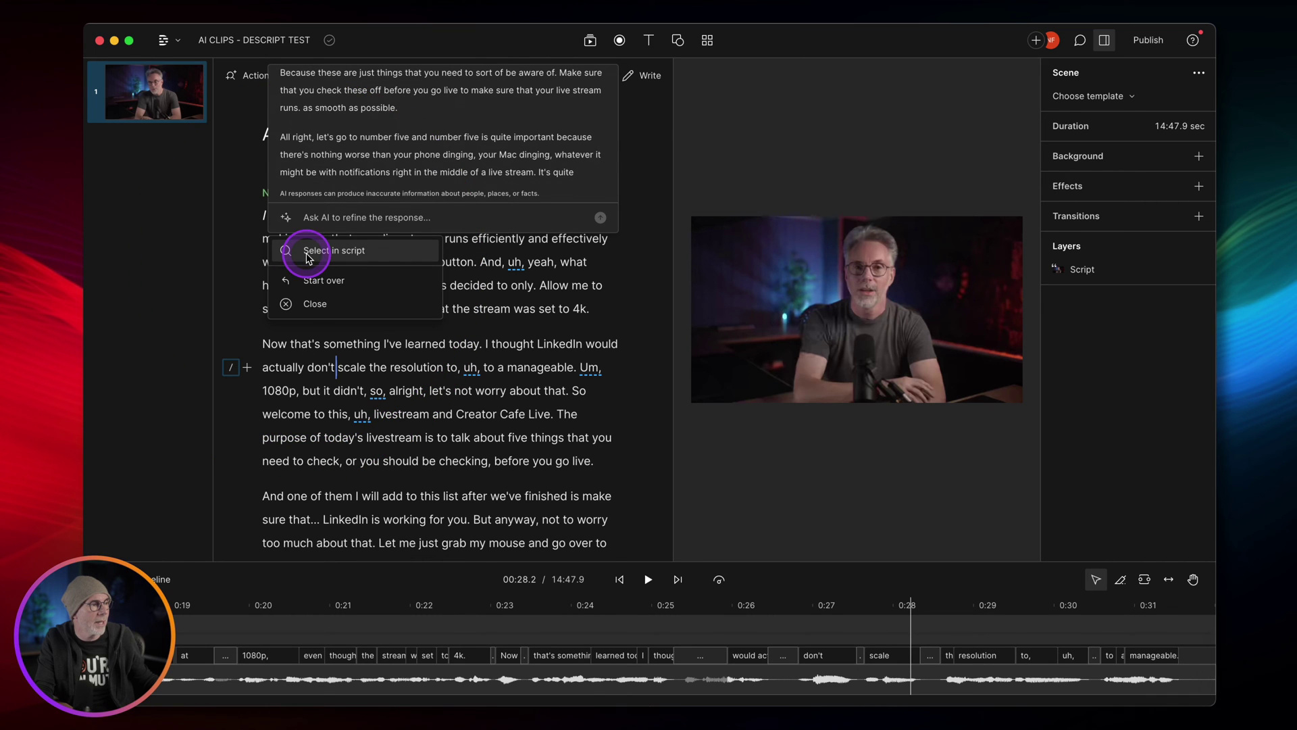
Locate the five AI suggestions in the script and jump to the 10:58 clip.
click(308, 255)
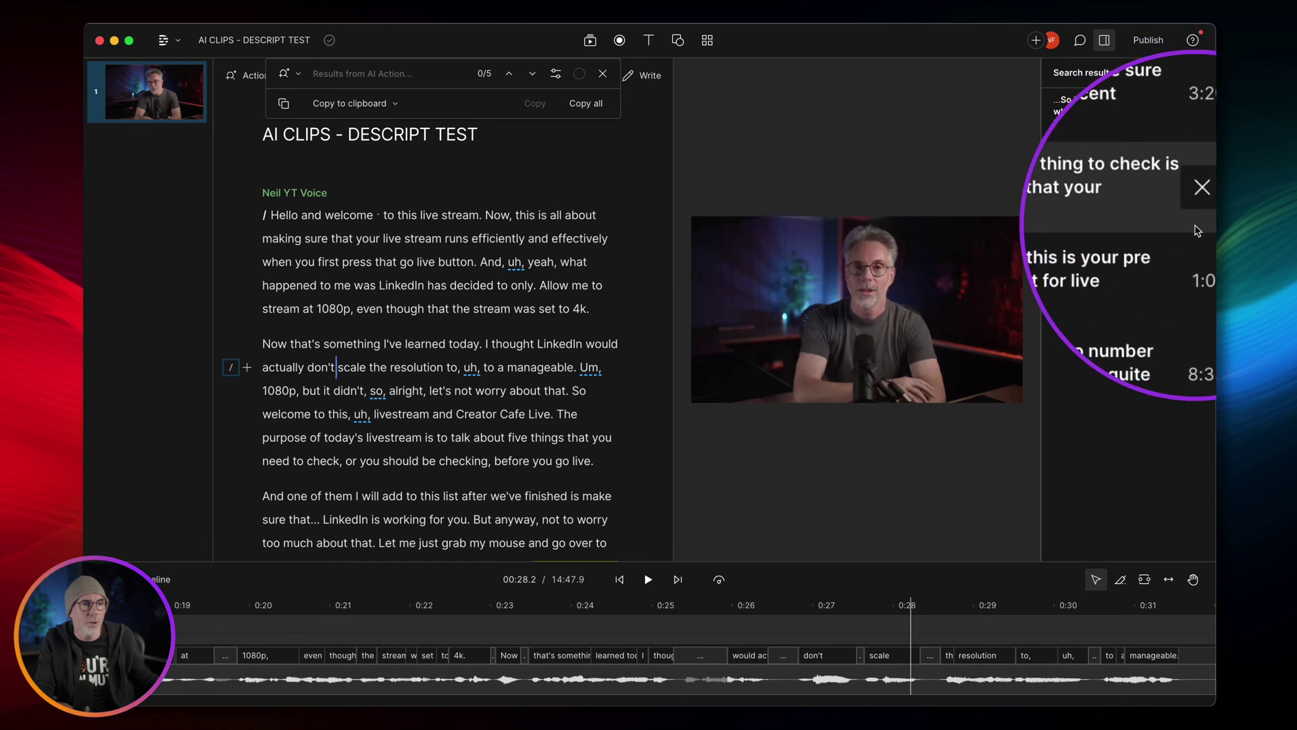
click(1109, 122)
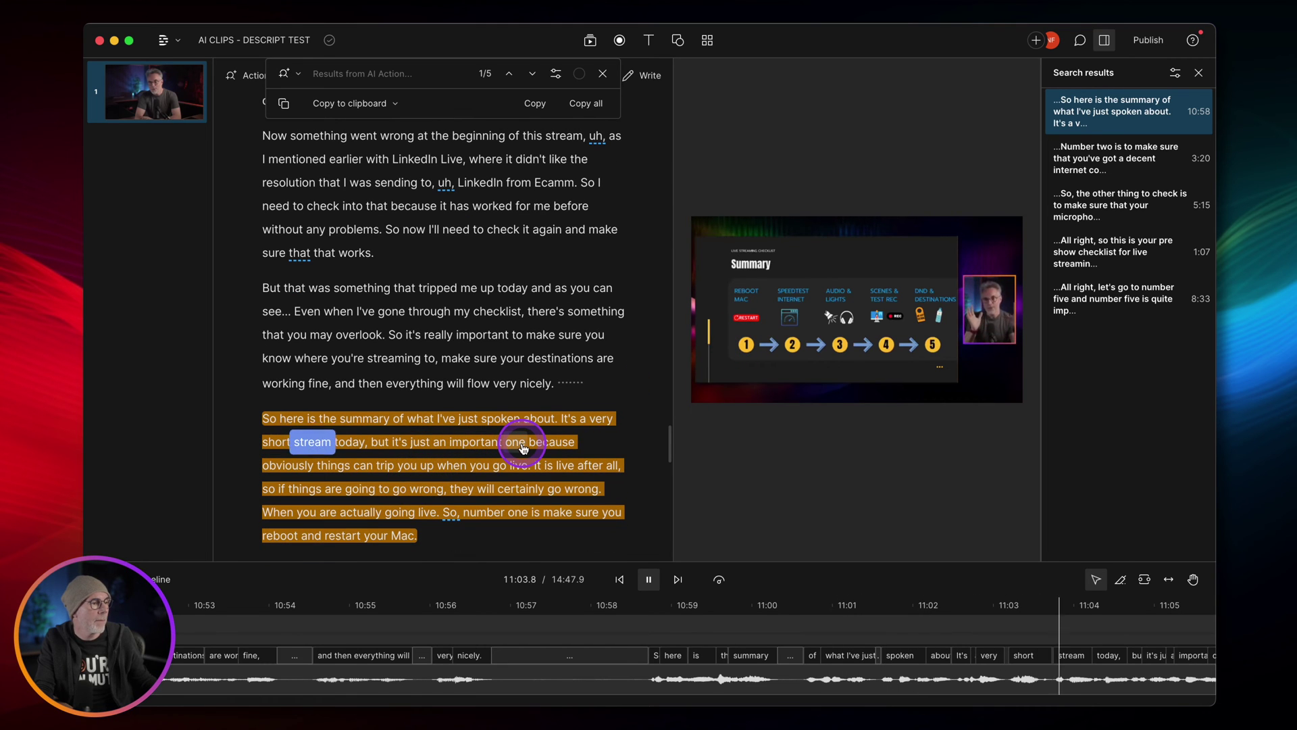
key(space)
Review the 1:07 pre-show checklist clip in the preview.
scroll(368, 453, down, 1)
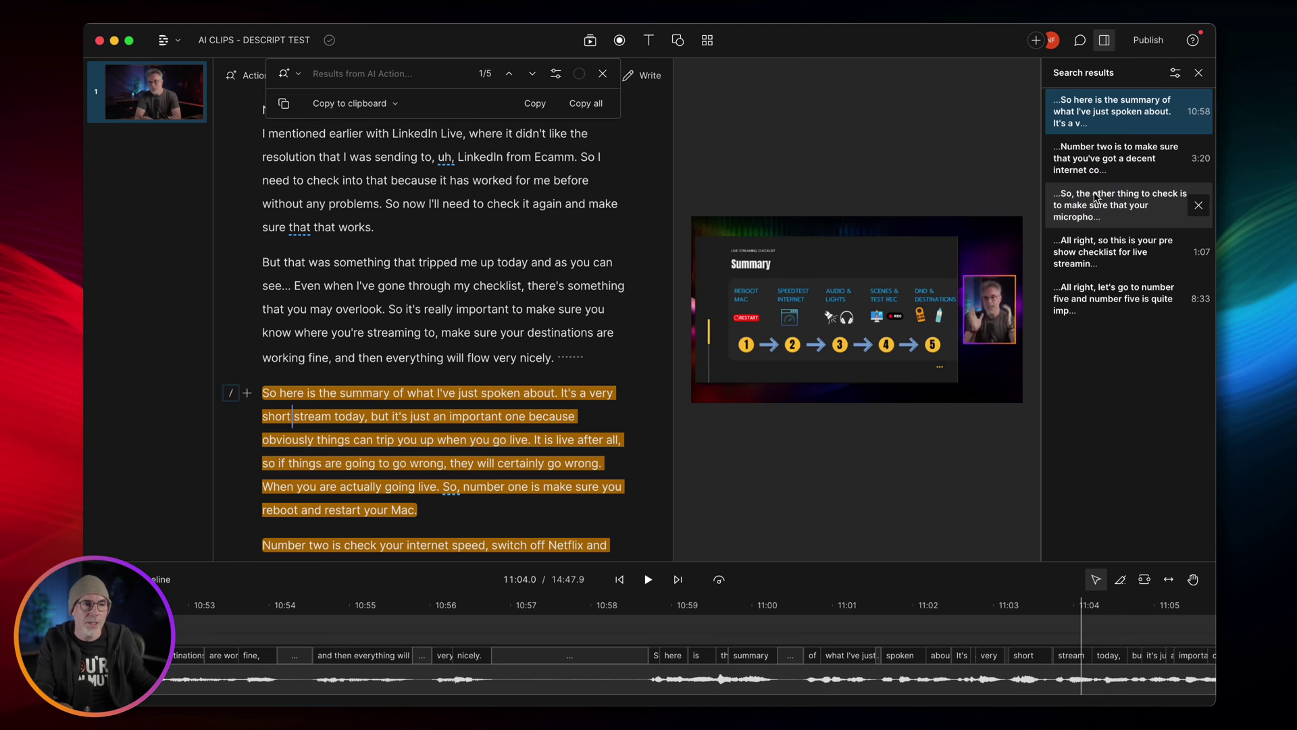
click(1108, 251)
click(977, 261)
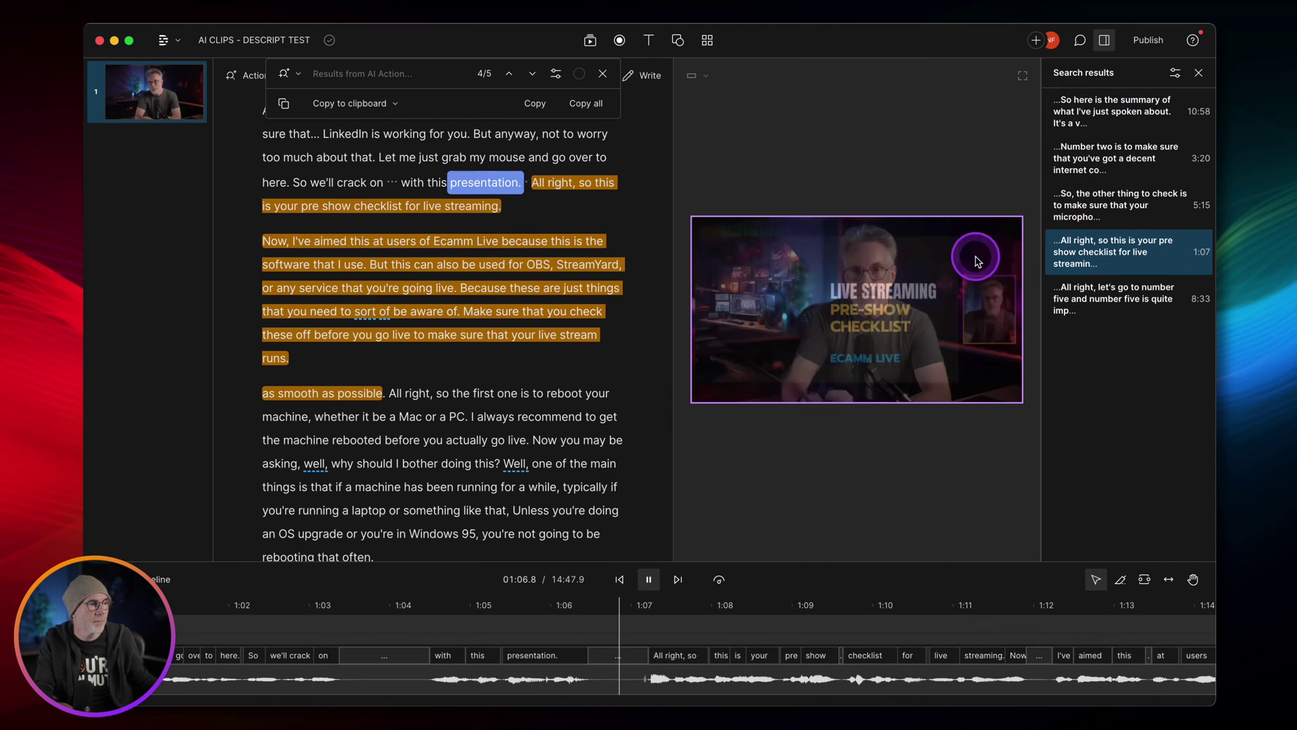
click(745, 290)
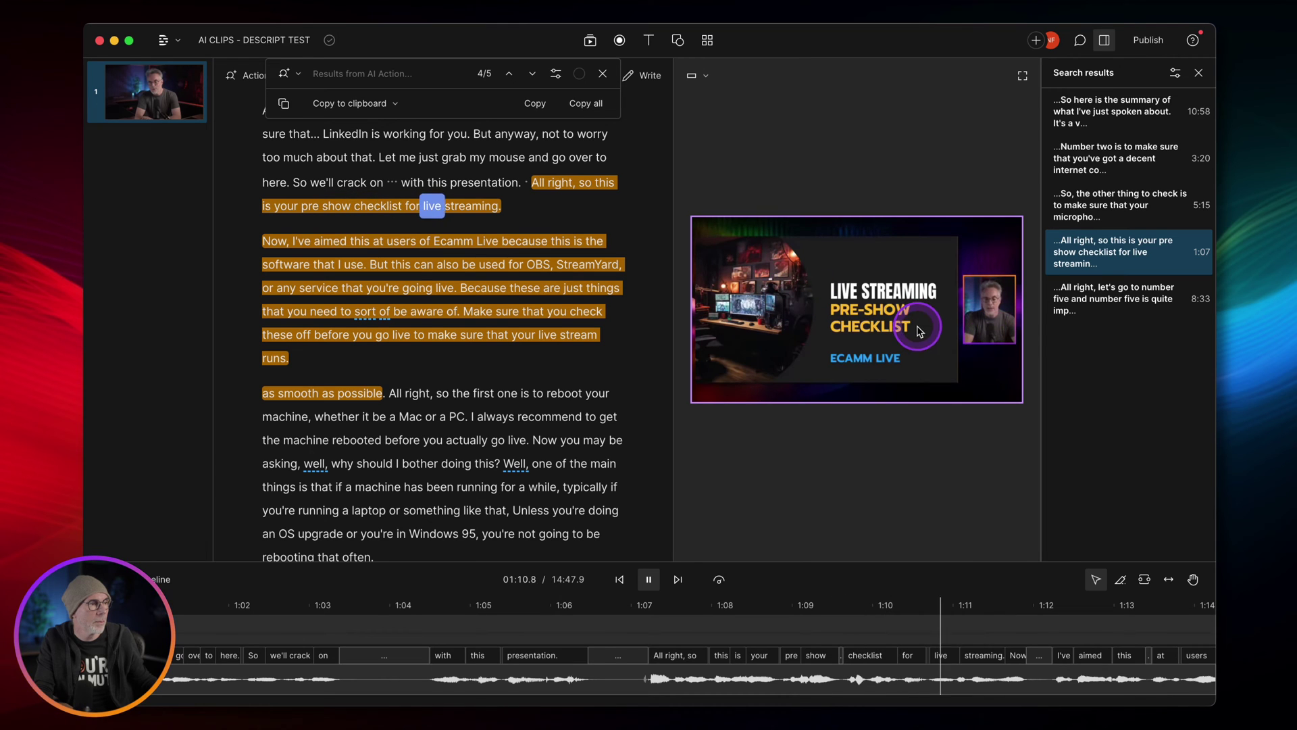
click(432, 289)
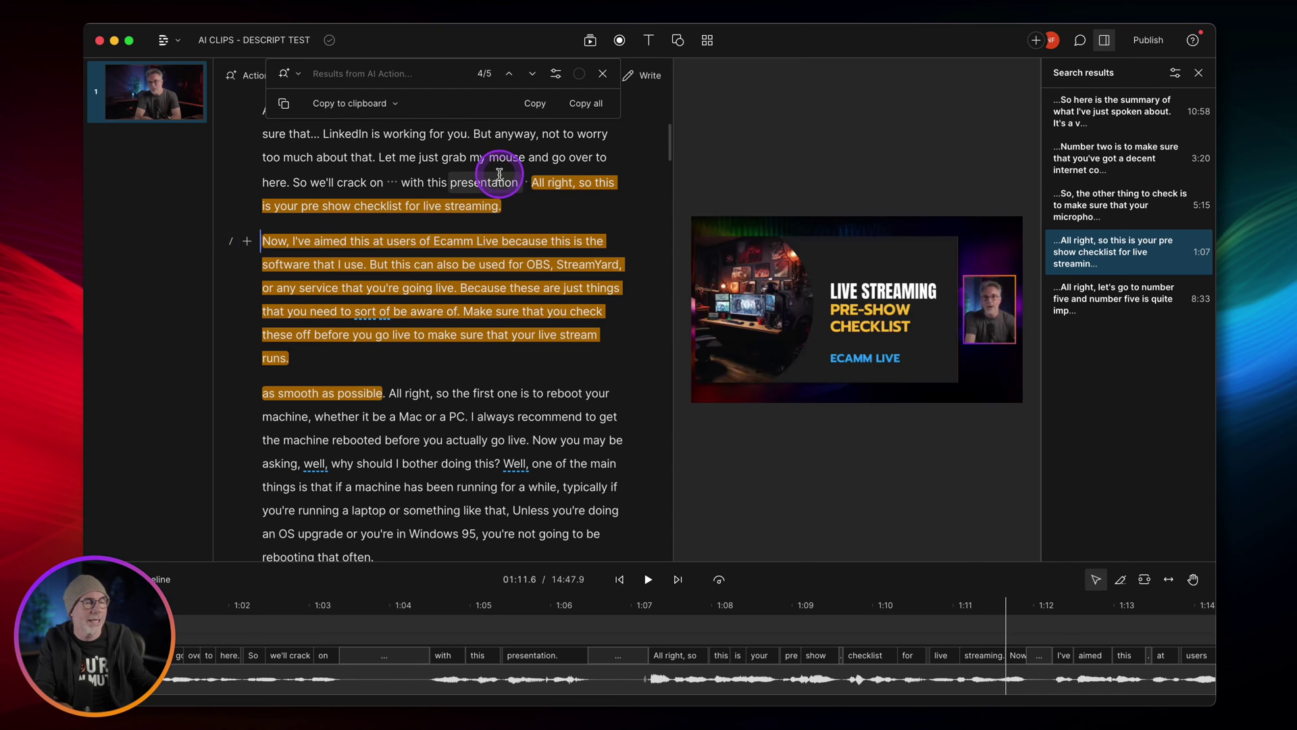
Duplicate all five clips into 'Clips from AI CLIPS - DESCRIPT TEST' and open that composition.
click(393, 103)
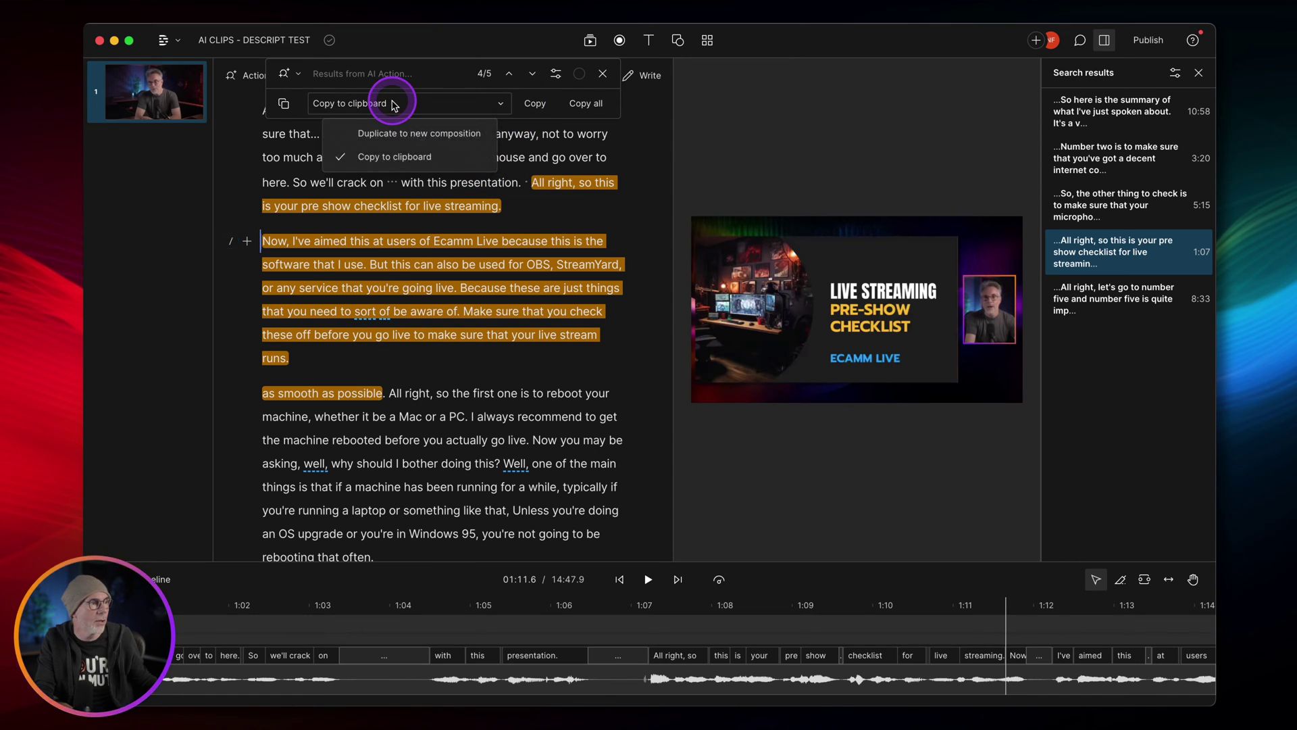
click(414, 135)
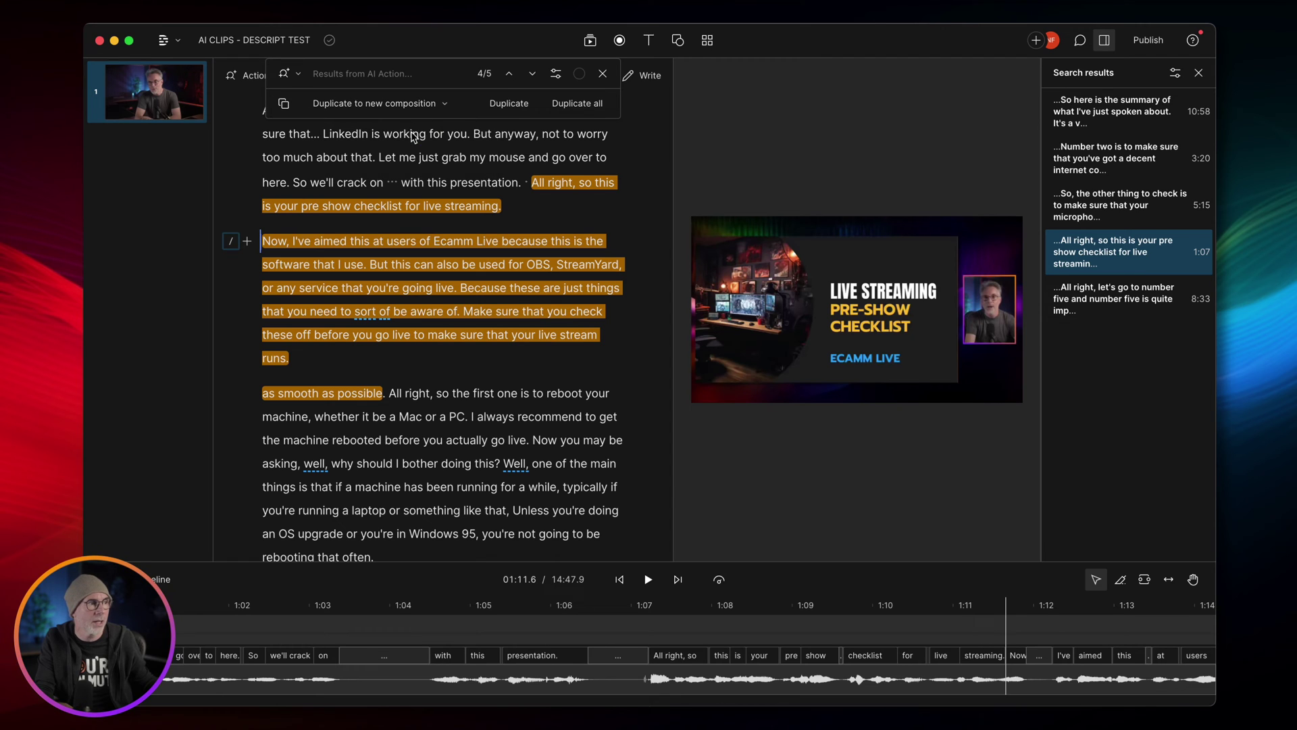
click(578, 107)
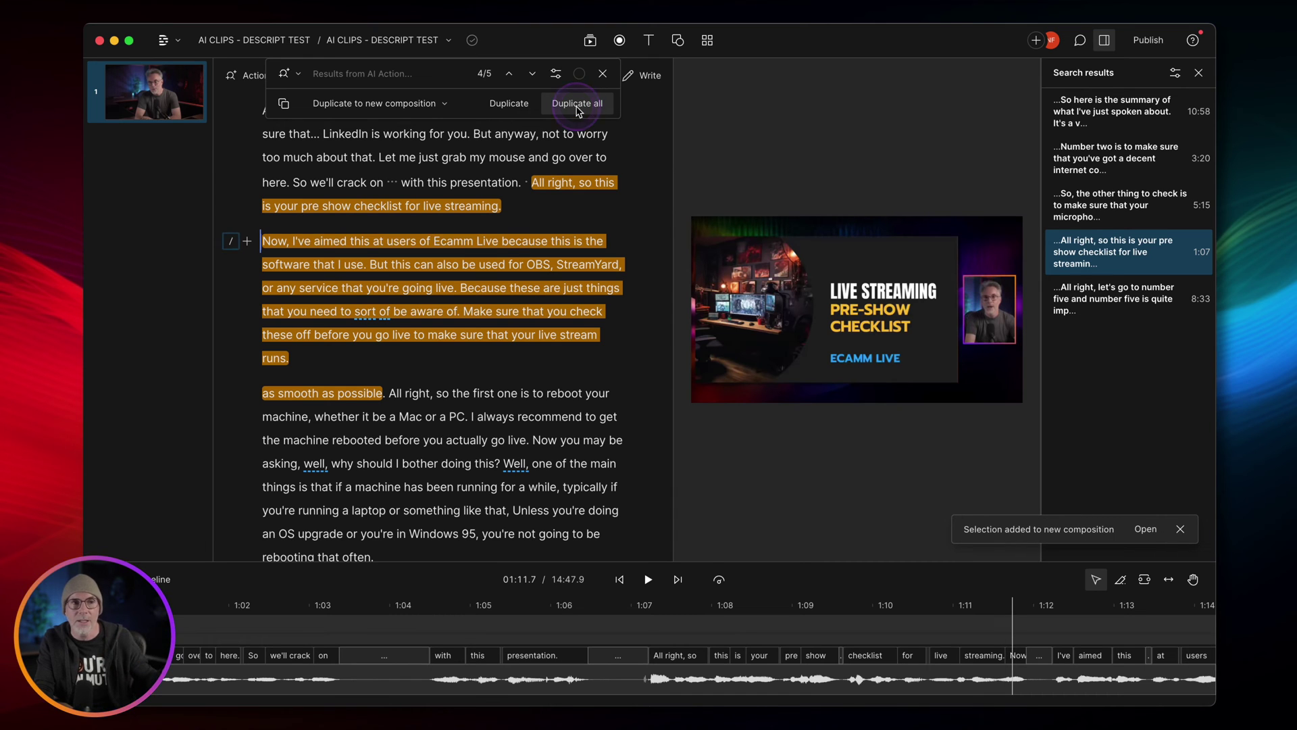
click(1113, 265)
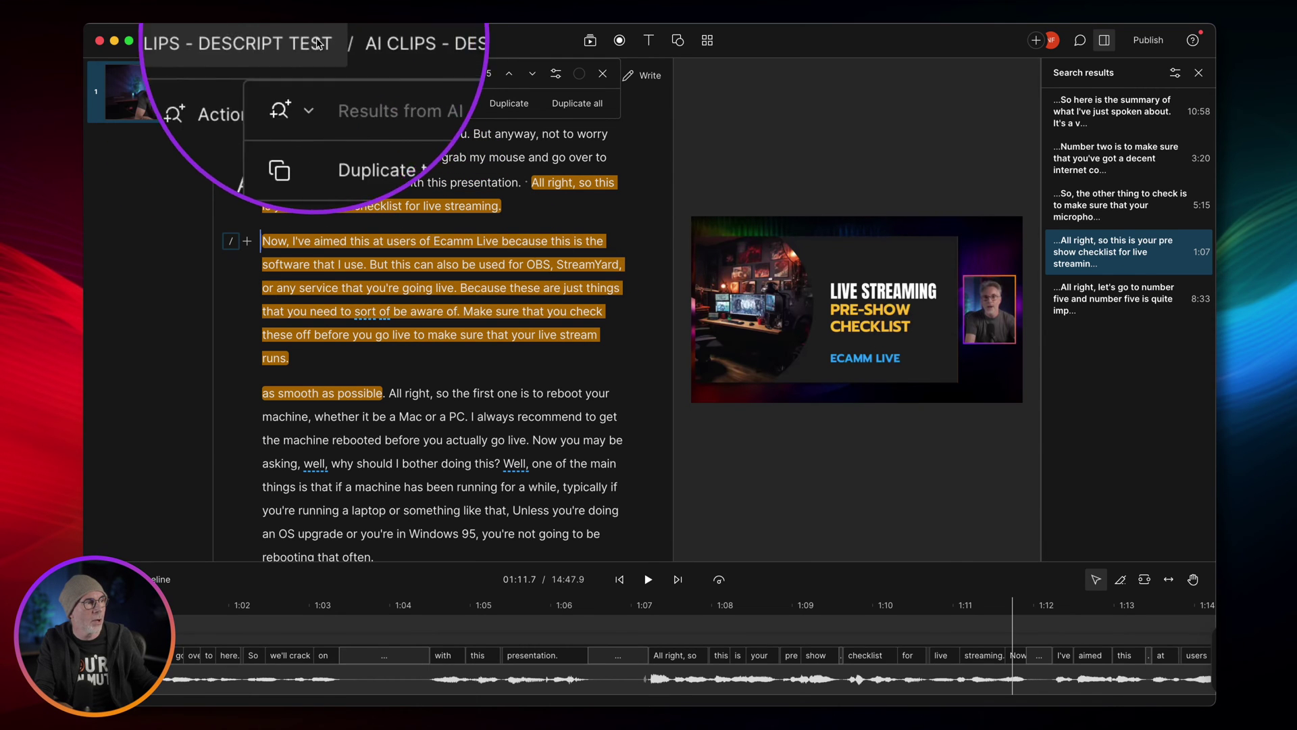
click(449, 41)
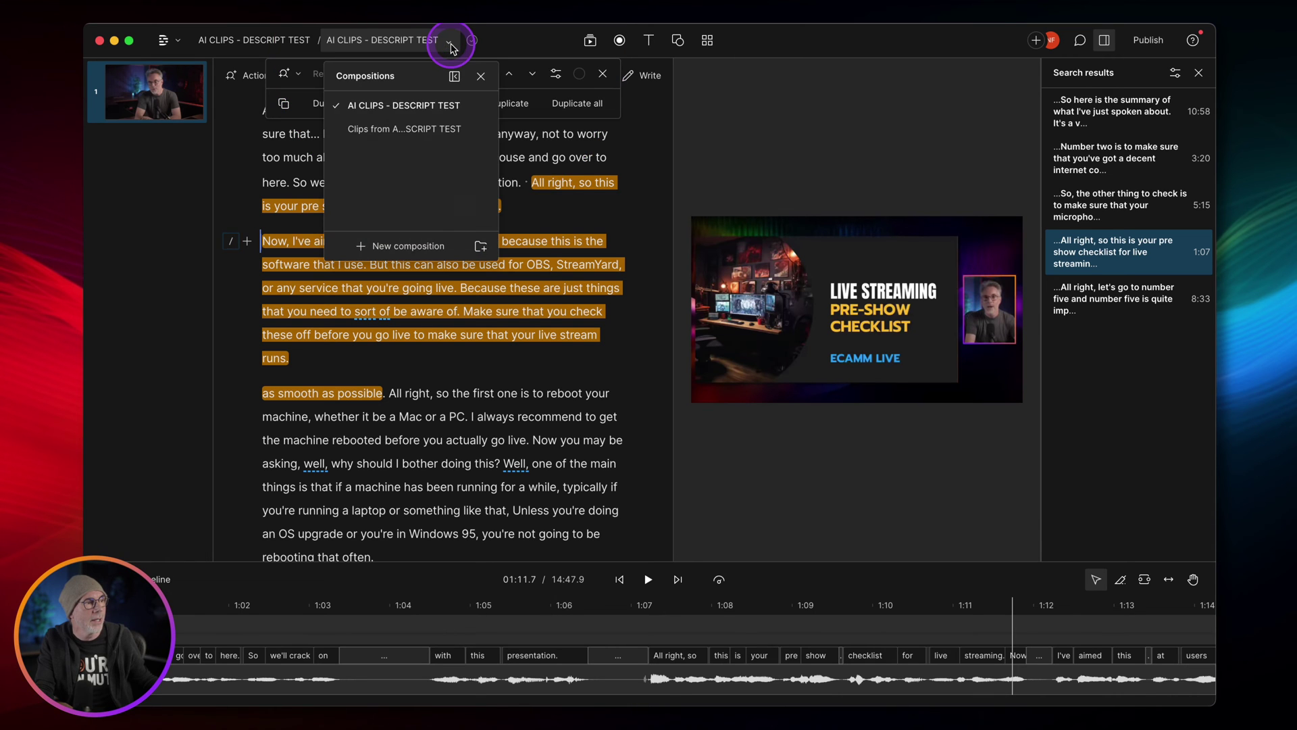
click(418, 128)
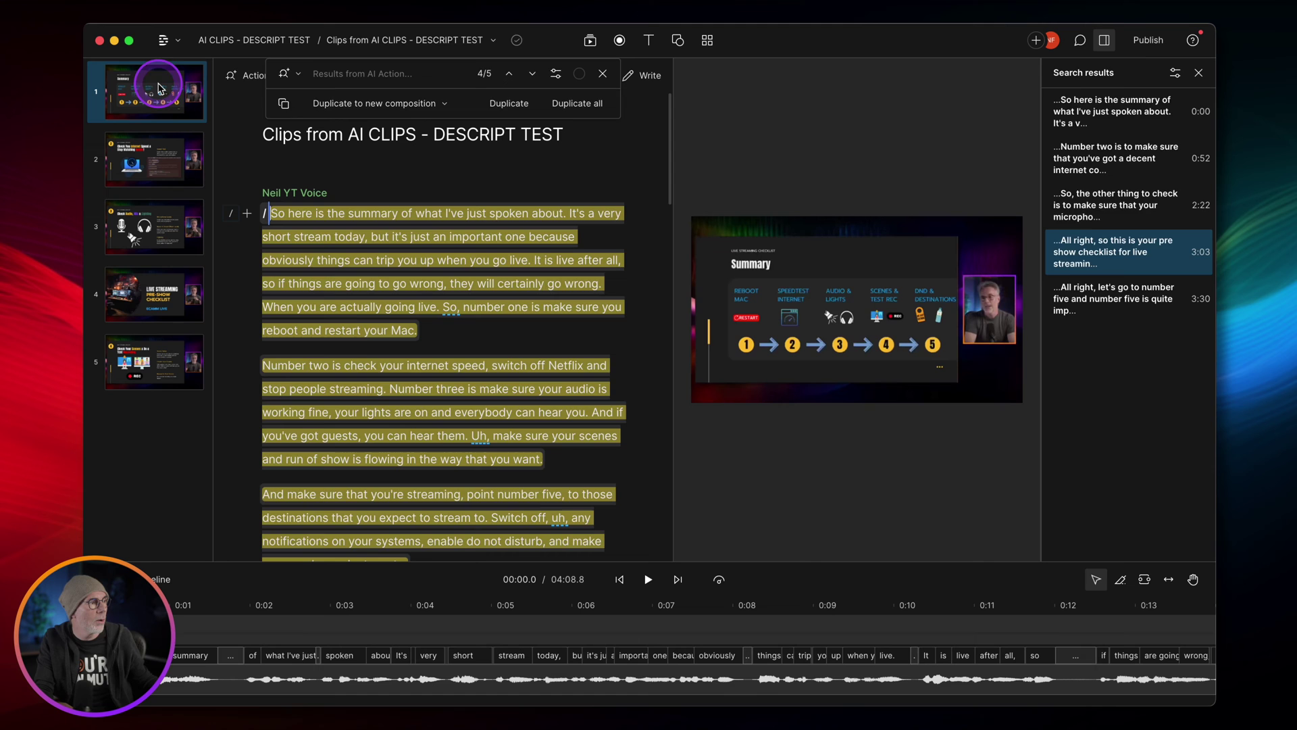
Preview scenes 1 through 5, ending on the 38.4 sec fifth scene.
click(158, 87)
click(153, 144)
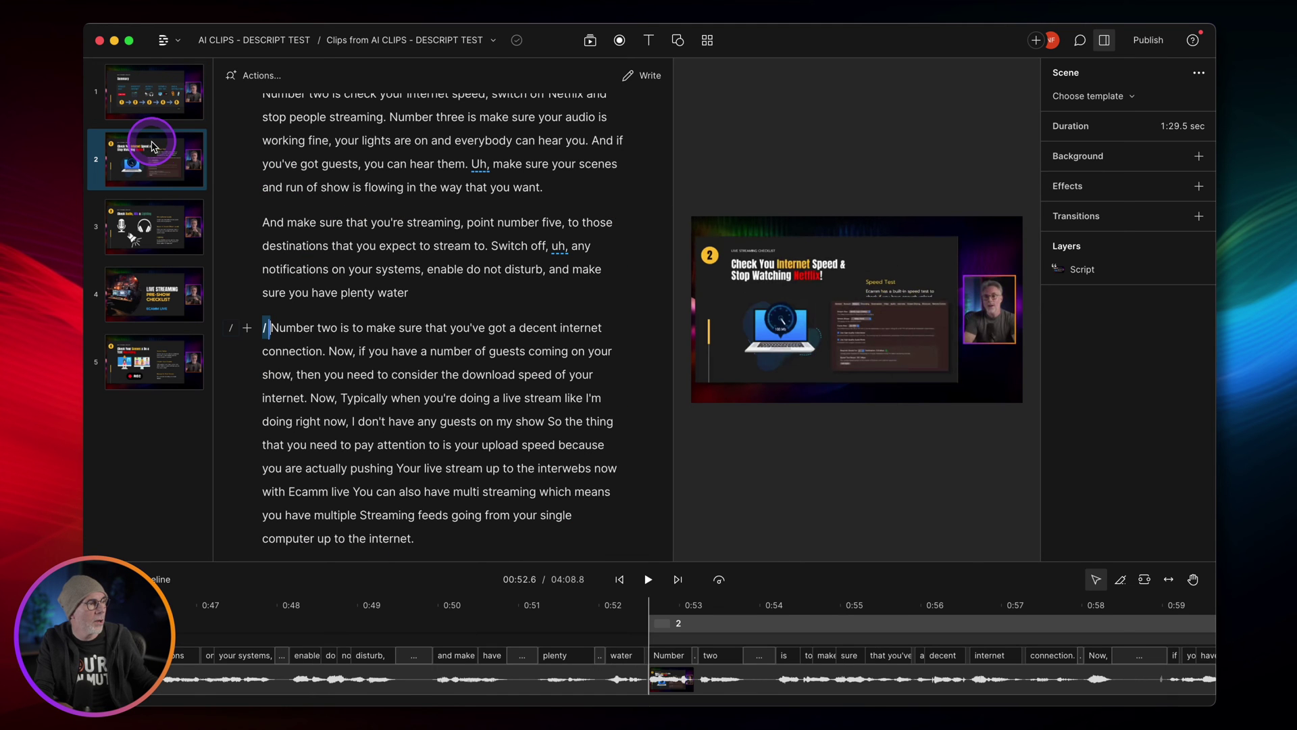
click(158, 205)
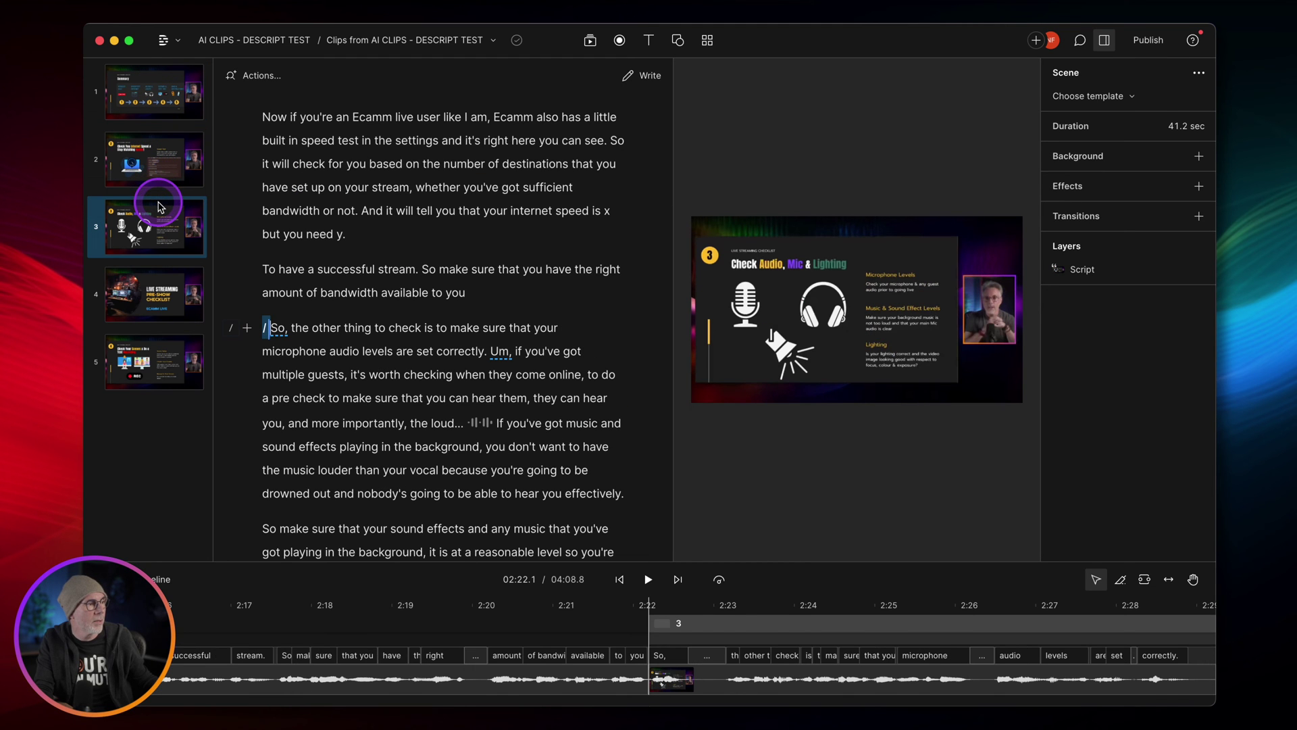
click(153, 290)
click(154, 353)
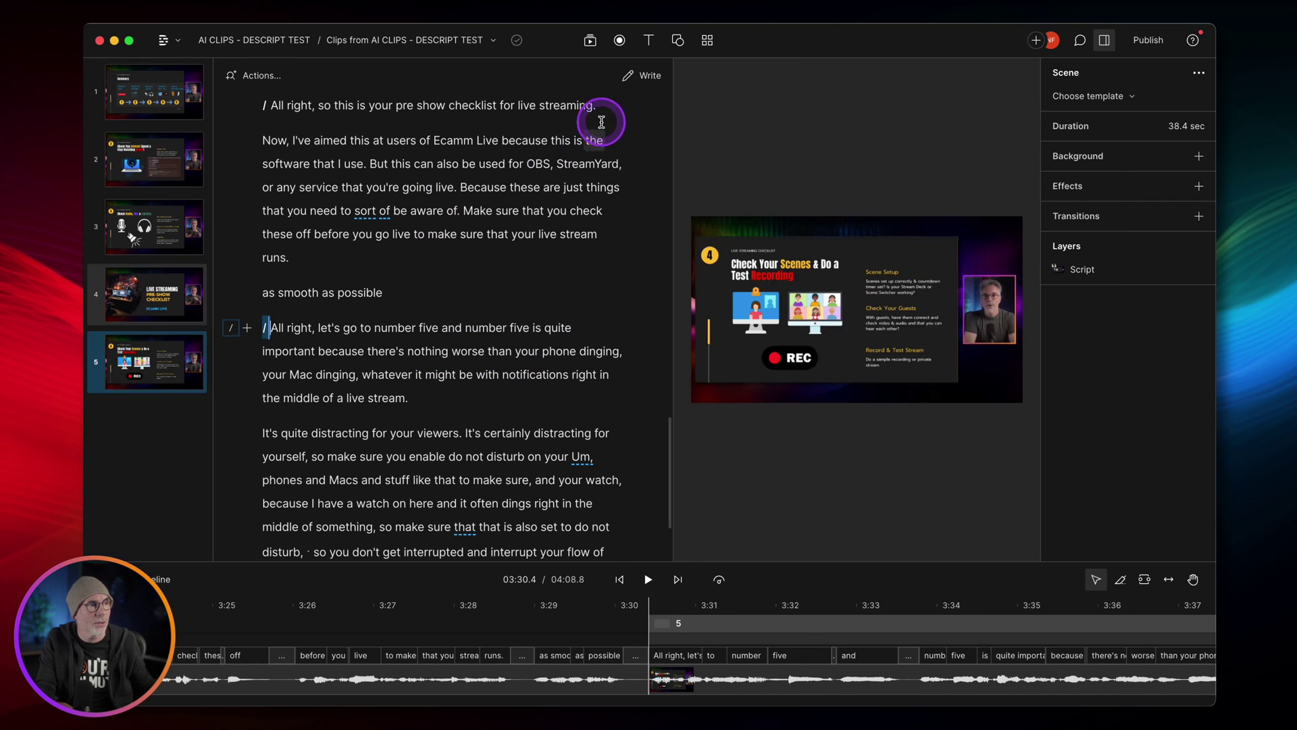
Add captions to scene 5 and play it from 'let's go to number five'.
click(652, 42)
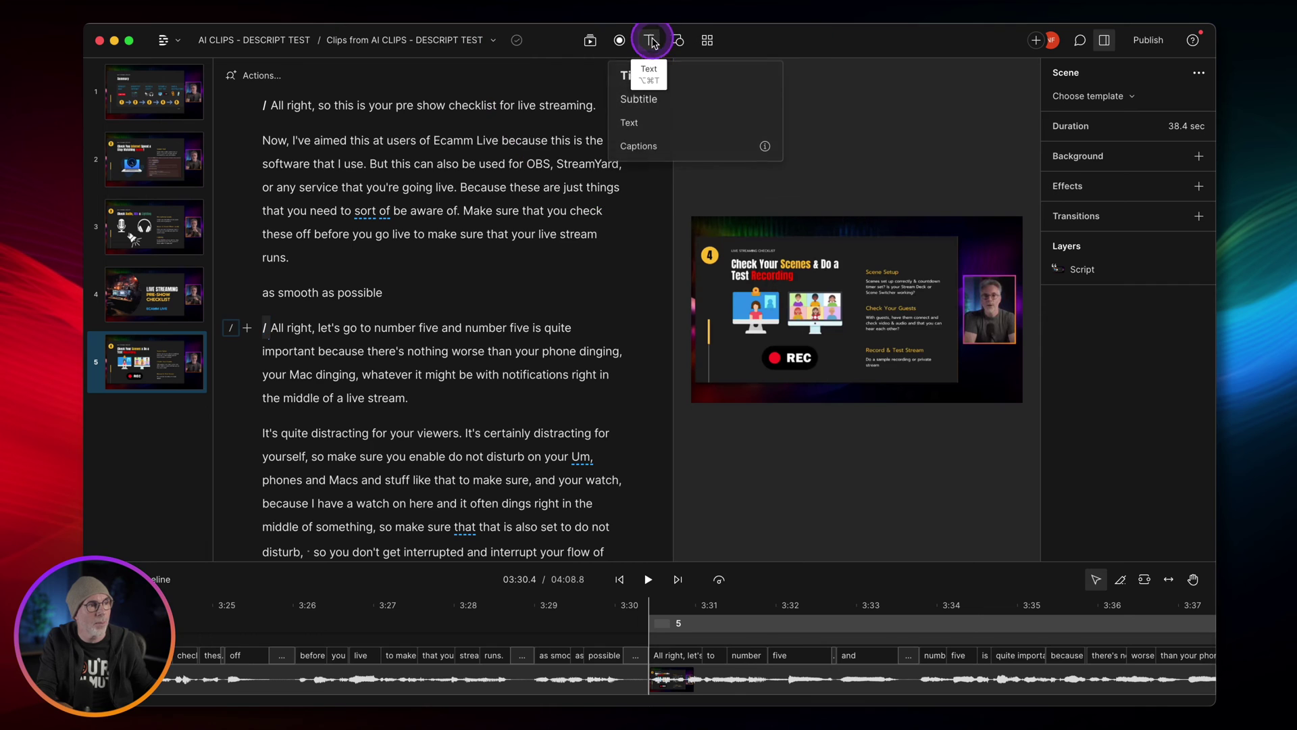
click(674, 148)
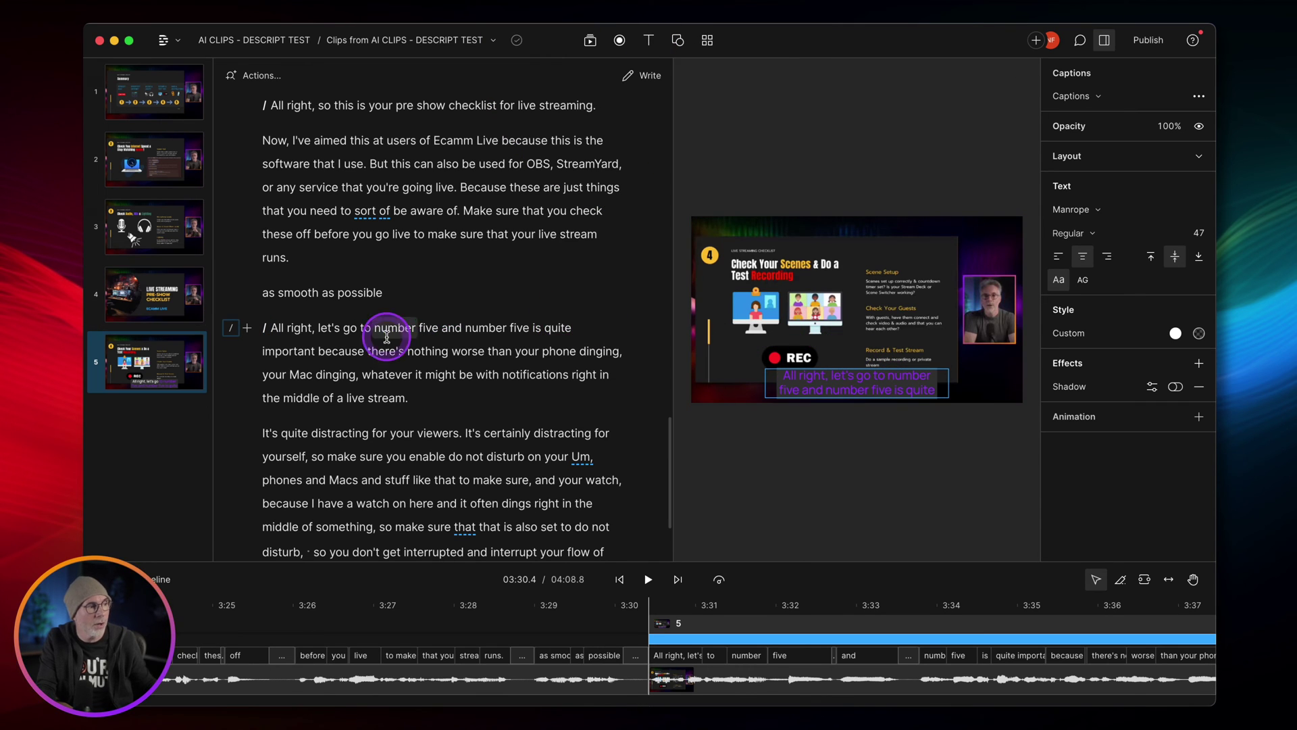
click(360, 329)
key(space)
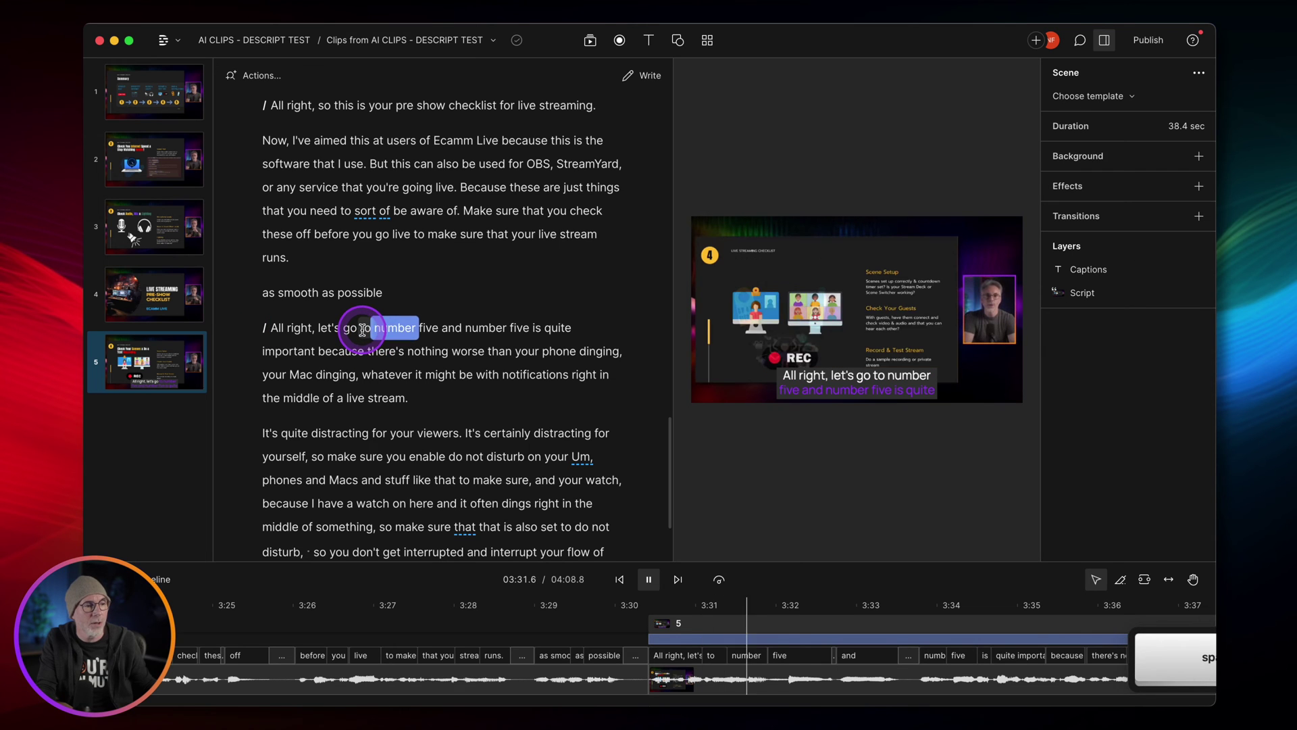
Switch the preview selection between the caption box and the whole canvas.
click(772, 377)
click(847, 383)
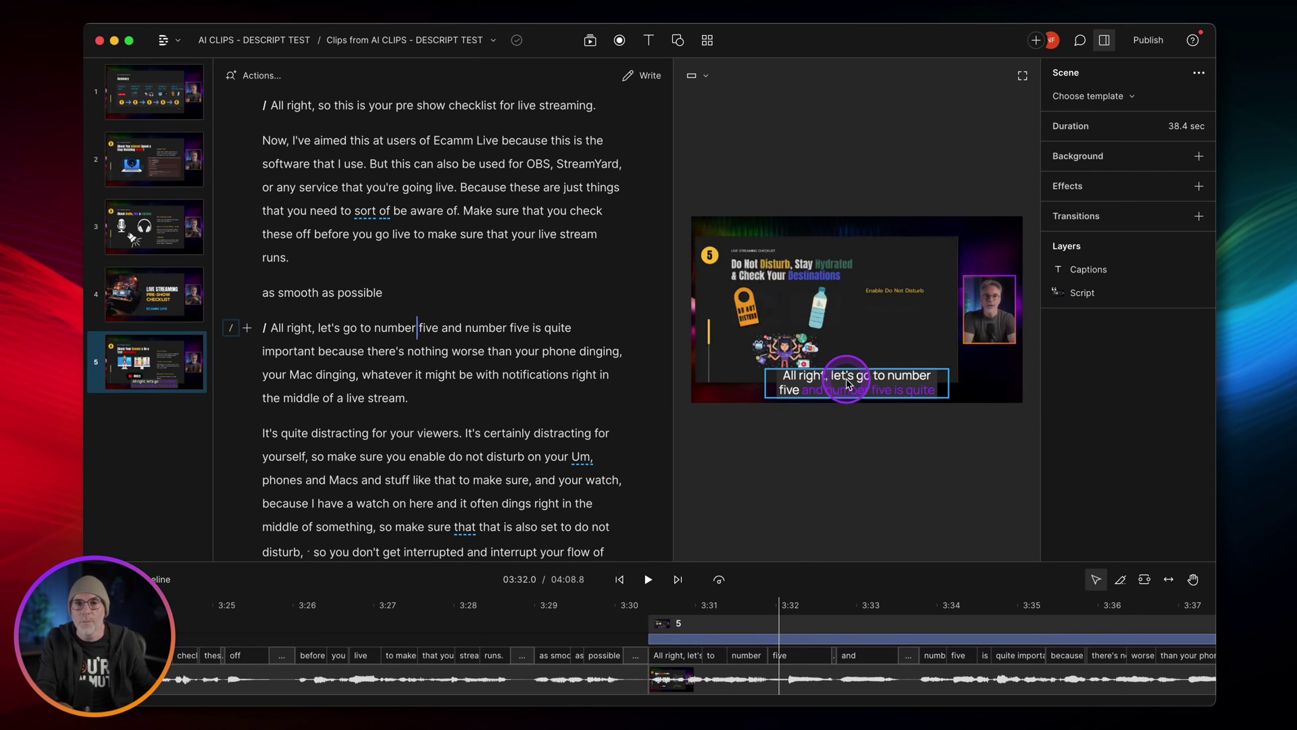
click(850, 383)
click(853, 362)
click(853, 361)
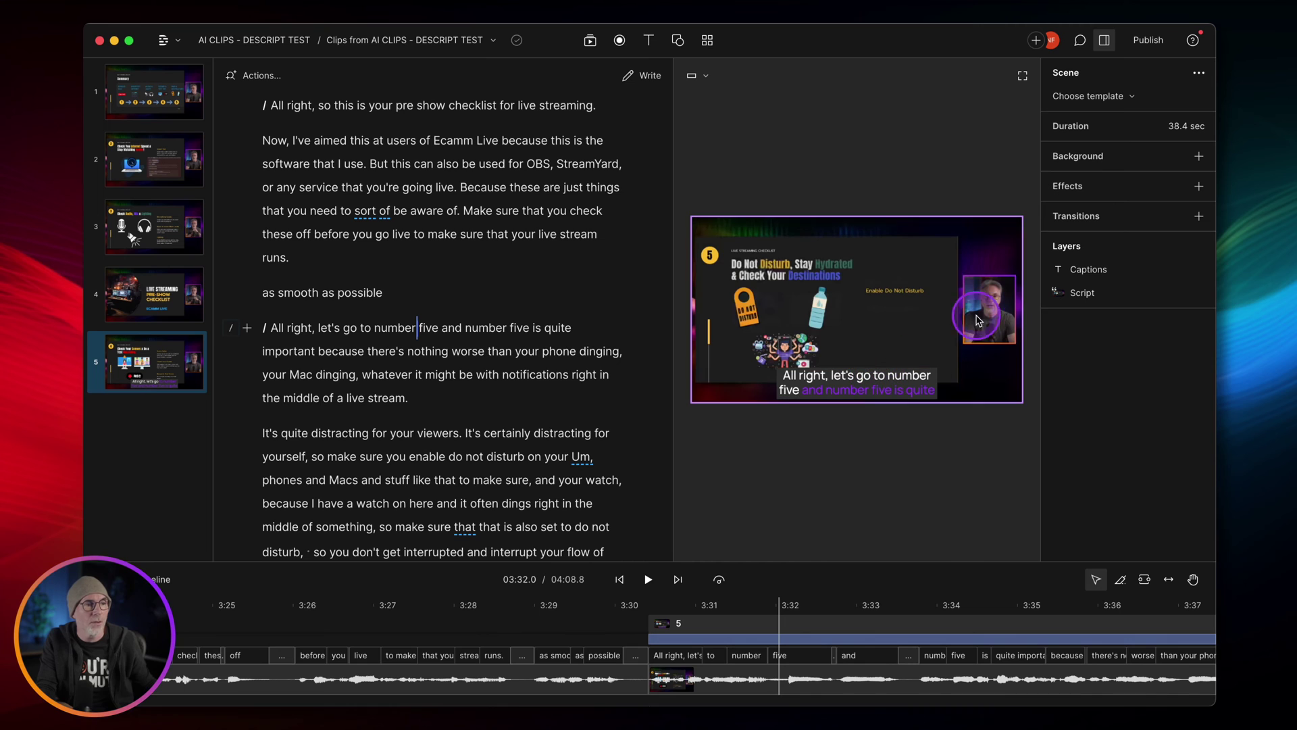
click(801, 324)
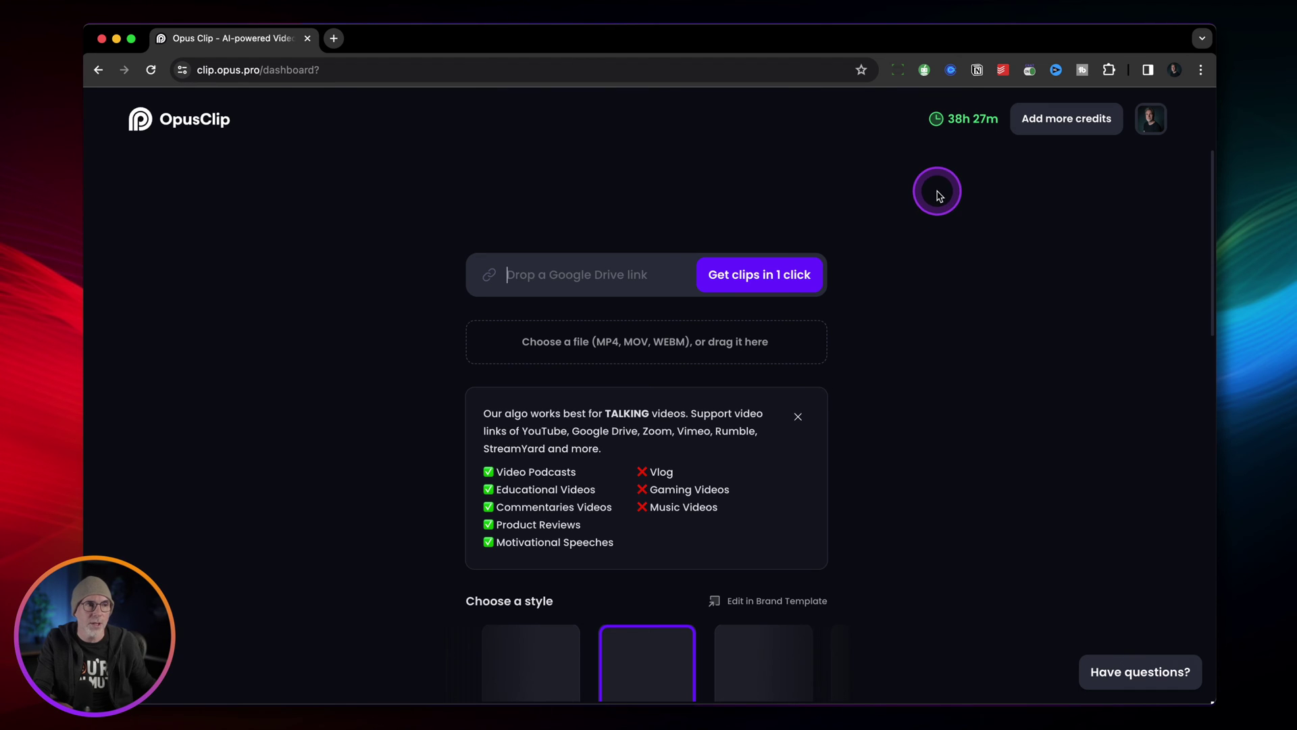
Paste the Live Streaming Checklist YouTube link into OpusClip's link field.
click(614, 280)
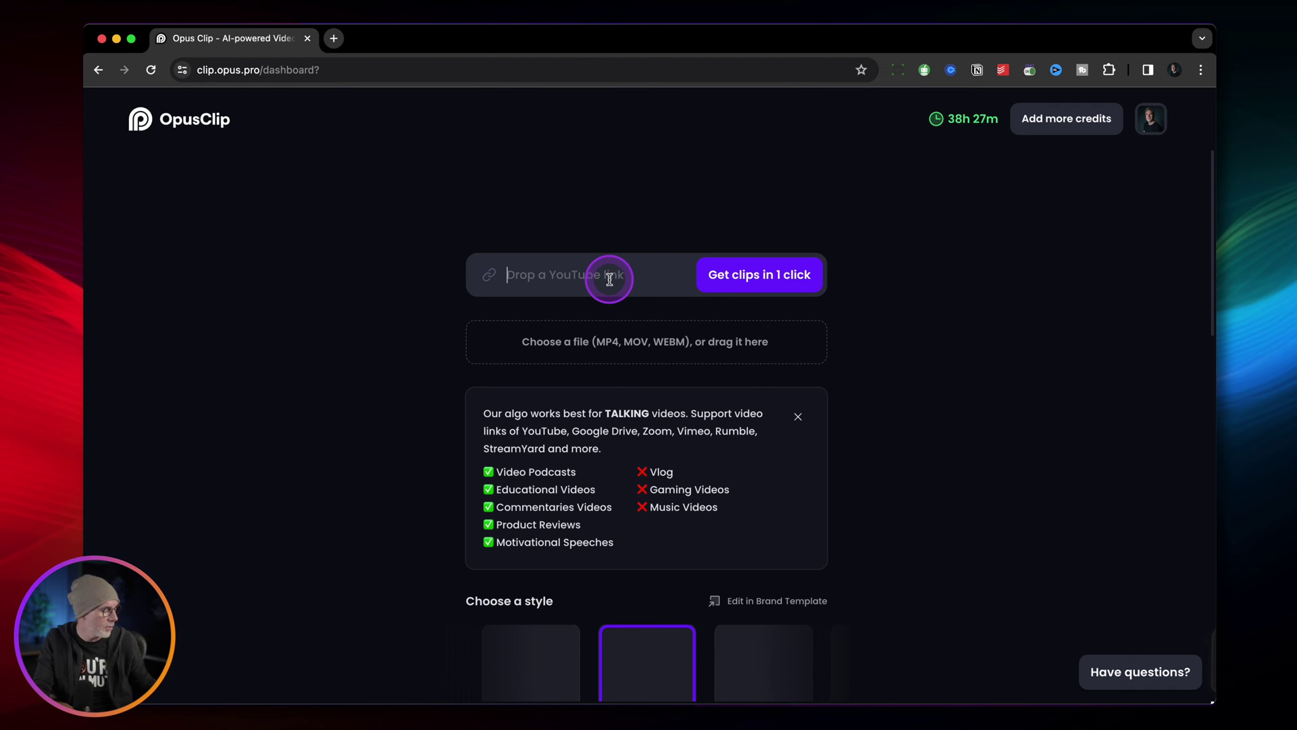
text(https://youtu.be/0SUNJHNazrM)
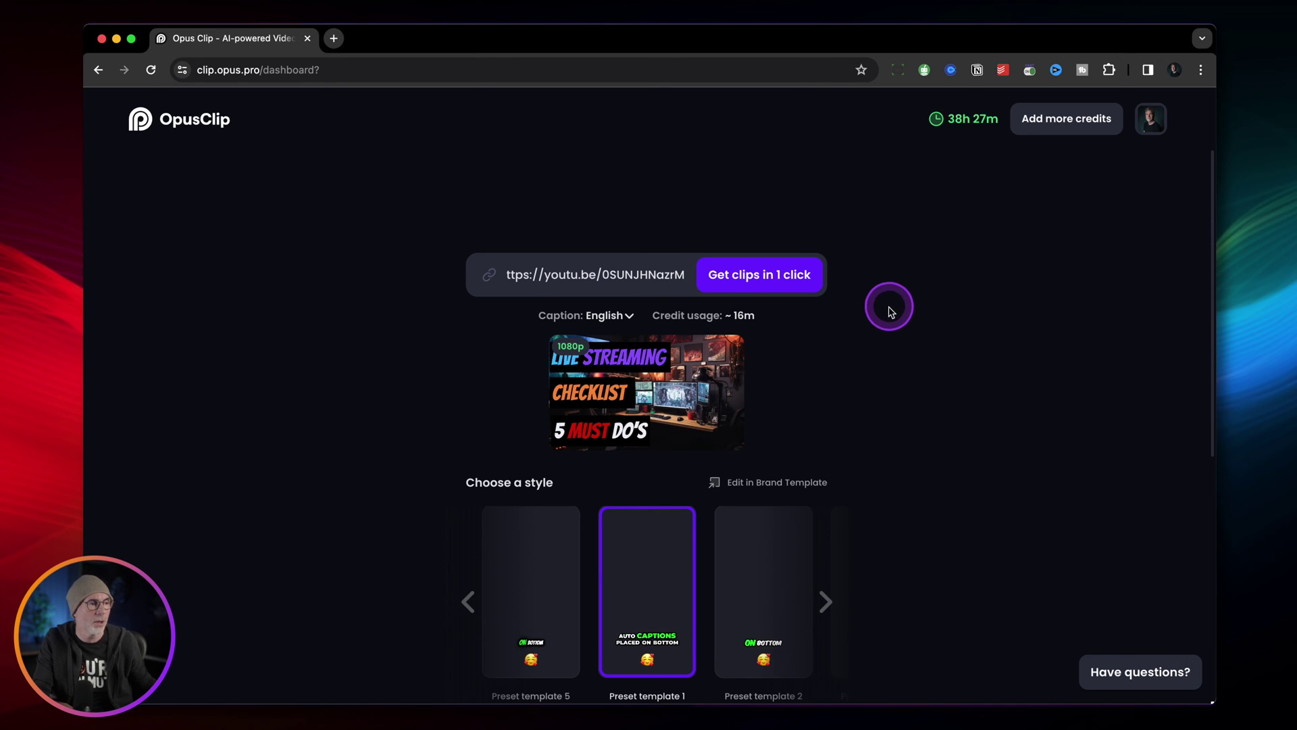
scroll(912, 343, down, 2)
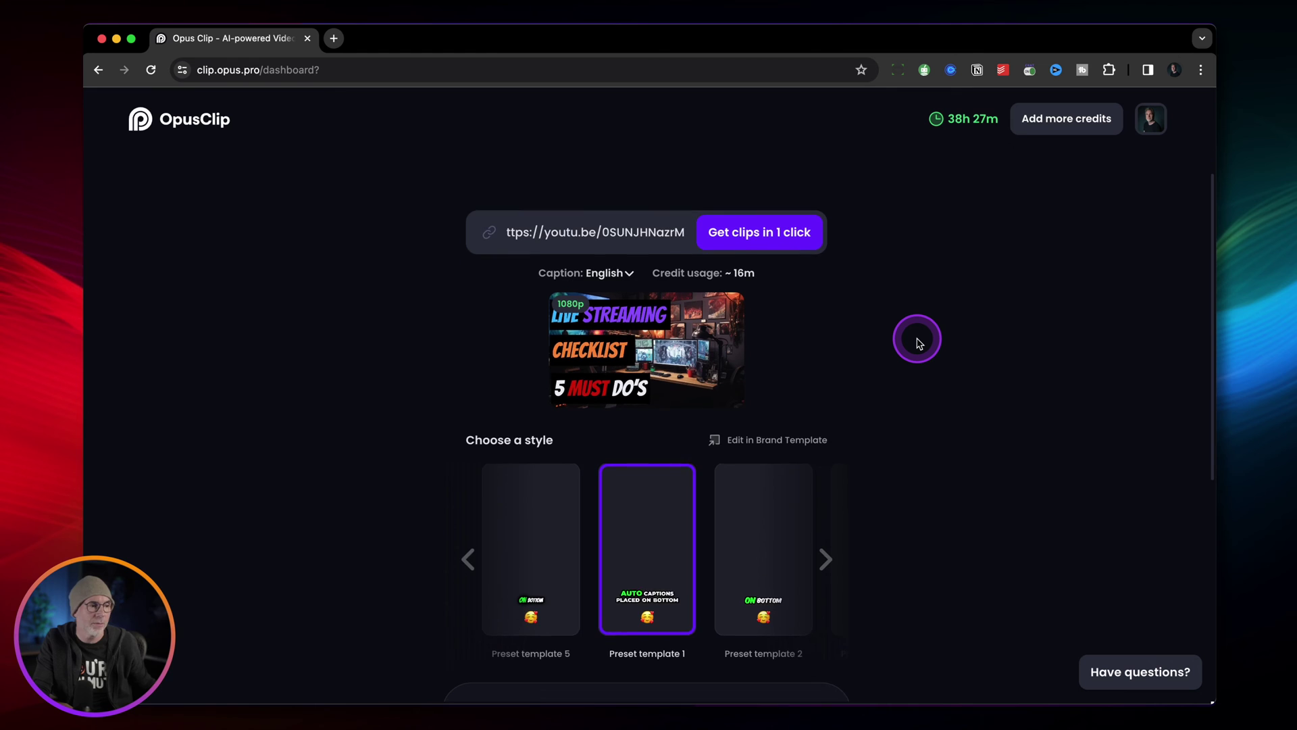
scroll(916, 339, down, 3)
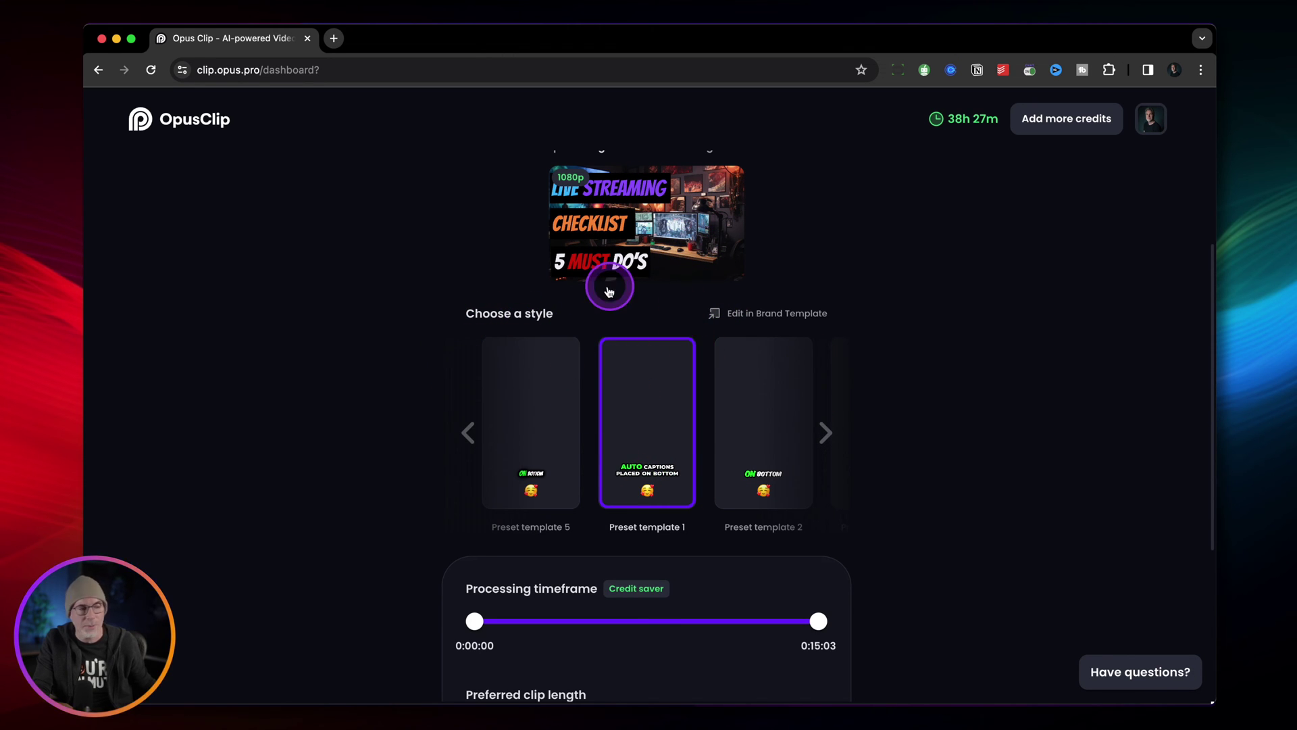
click(824, 432)
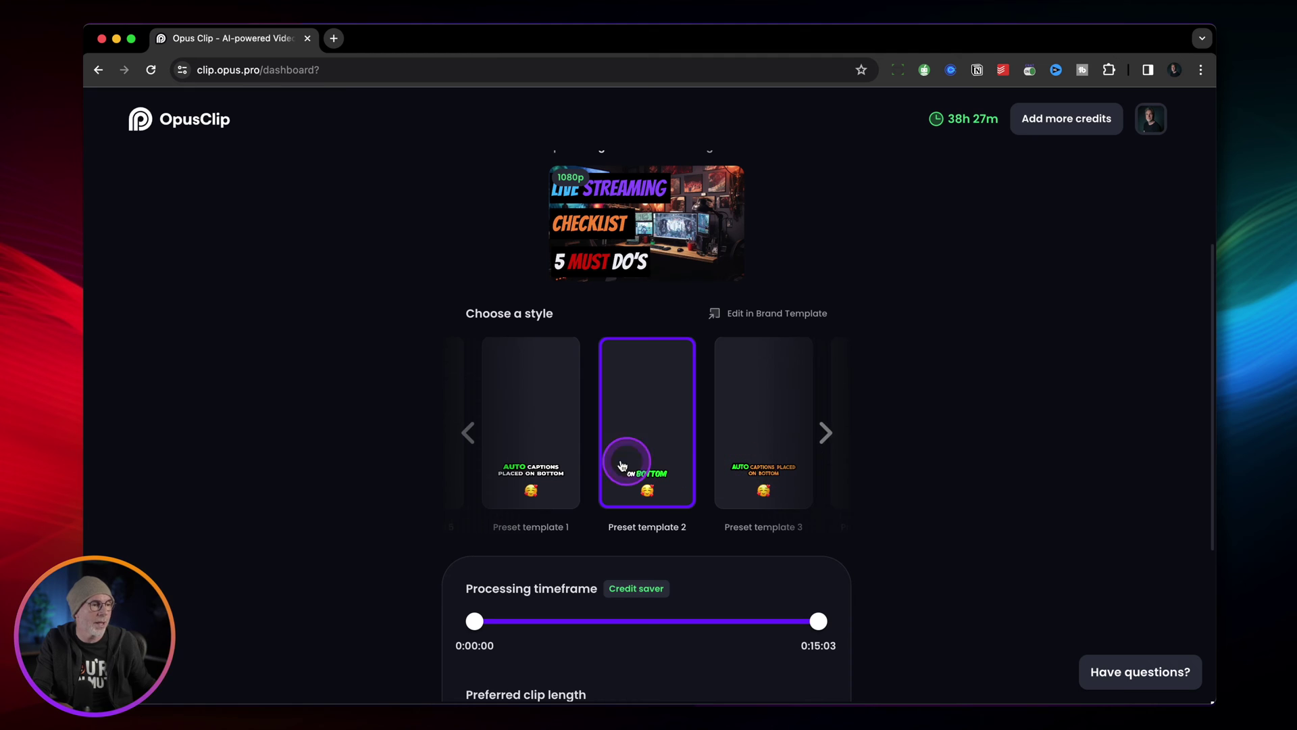
click(467, 436)
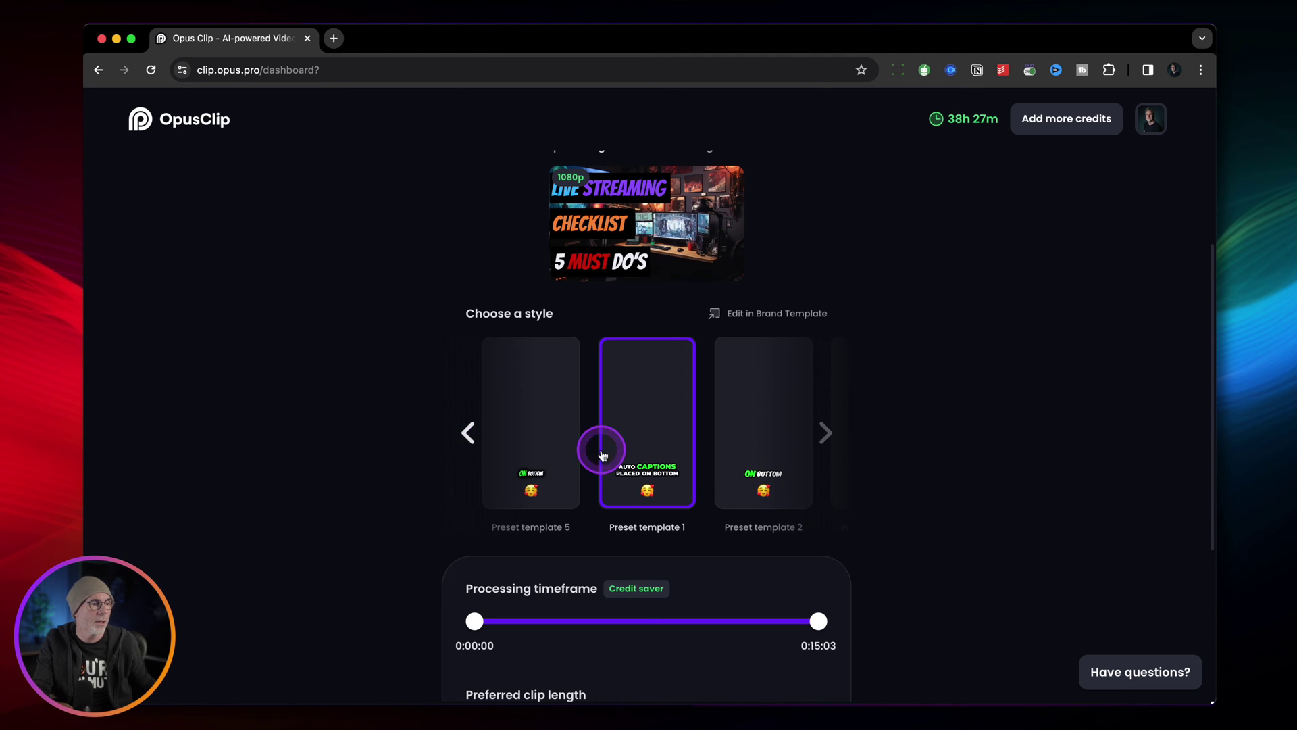
scroll(935, 470, down, 3)
scroll(934, 471, down, 1)
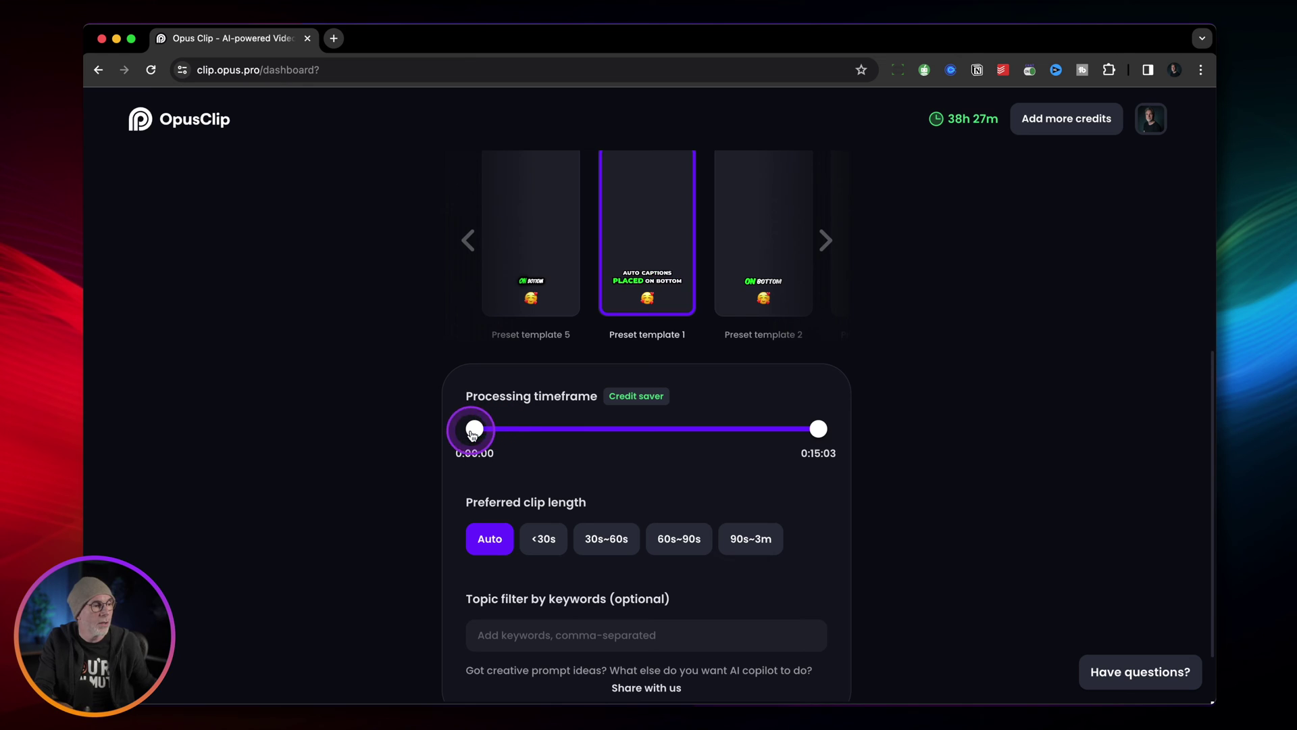
drag(474, 429, 523, 428)
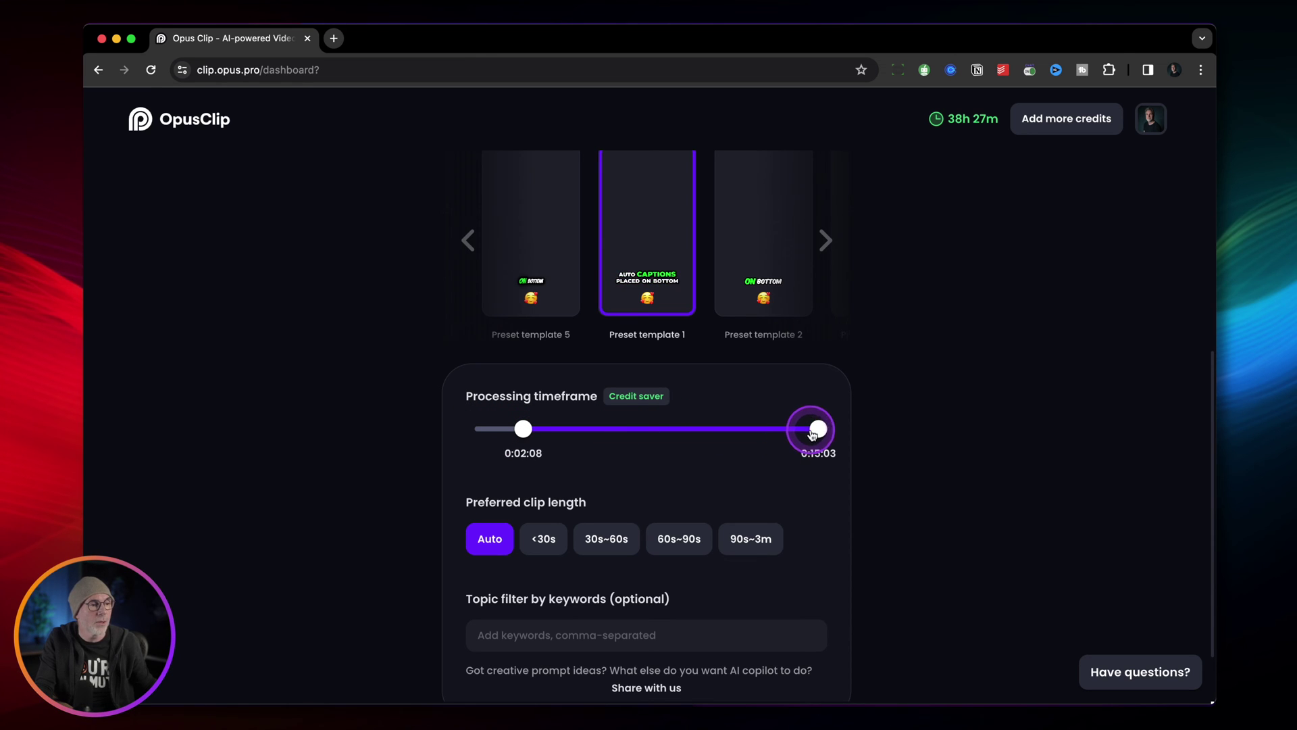
drag(816, 428, 693, 428)
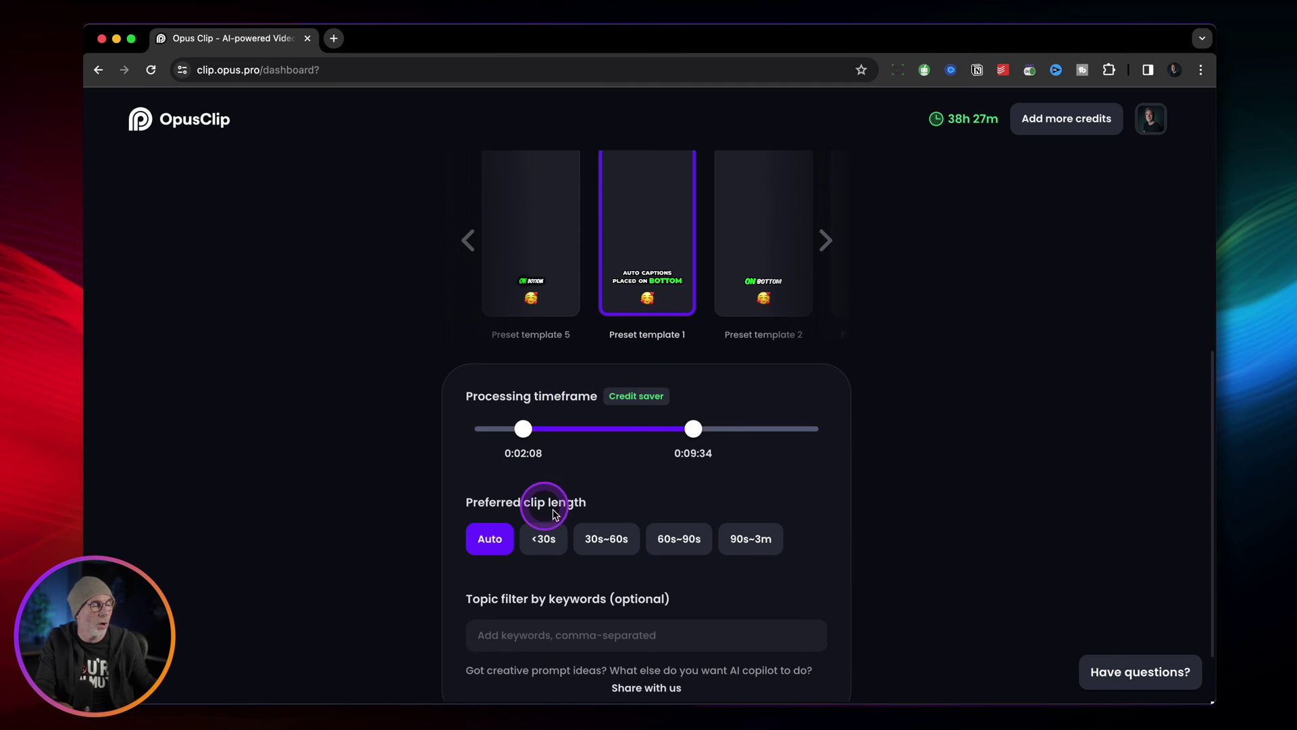
drag(538, 434, 554, 428)
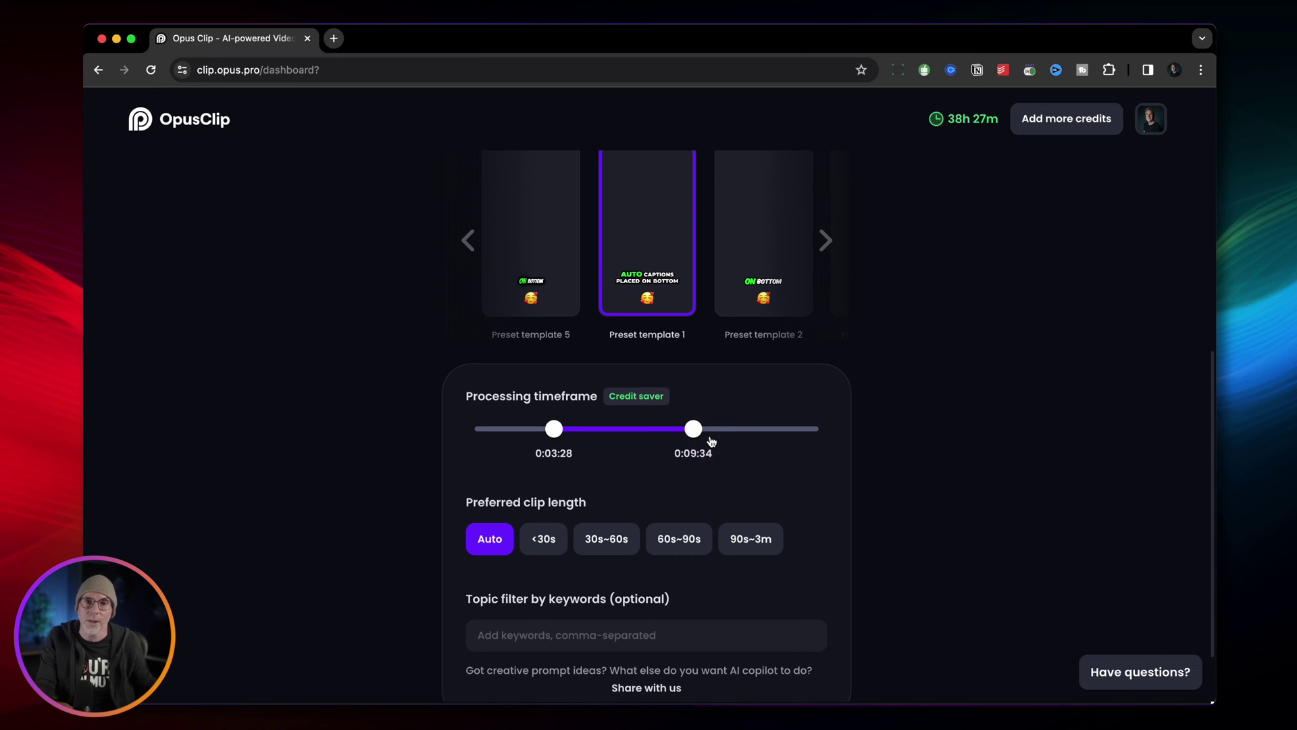
drag(698, 436, 828, 426)
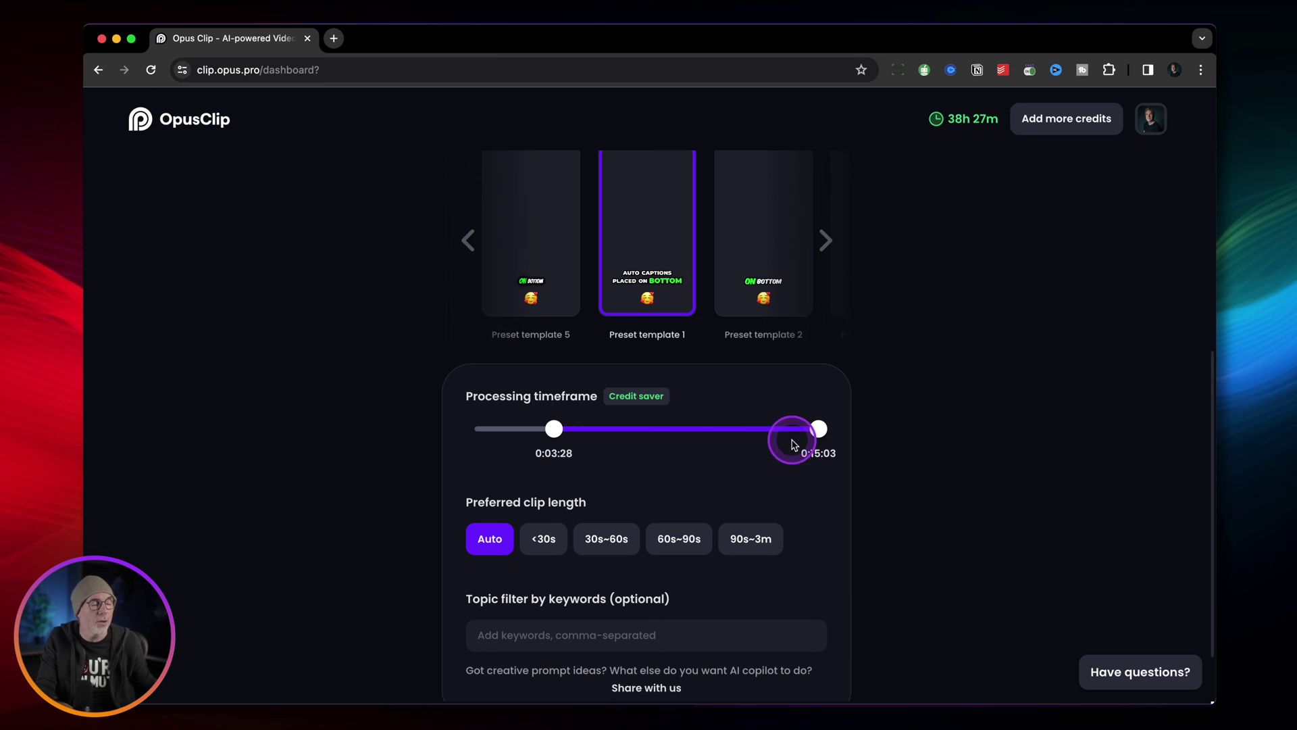
drag(554, 430, 475, 433)
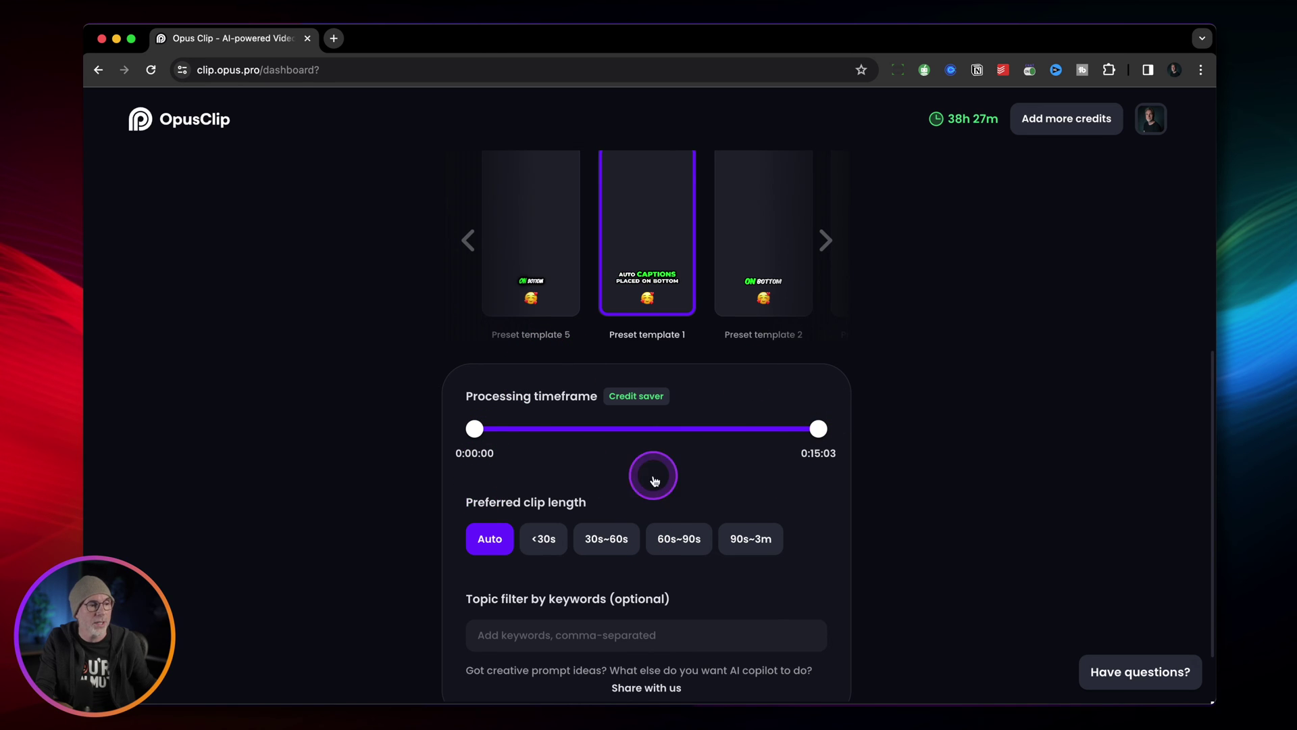
scroll(691, 471, down, 3)
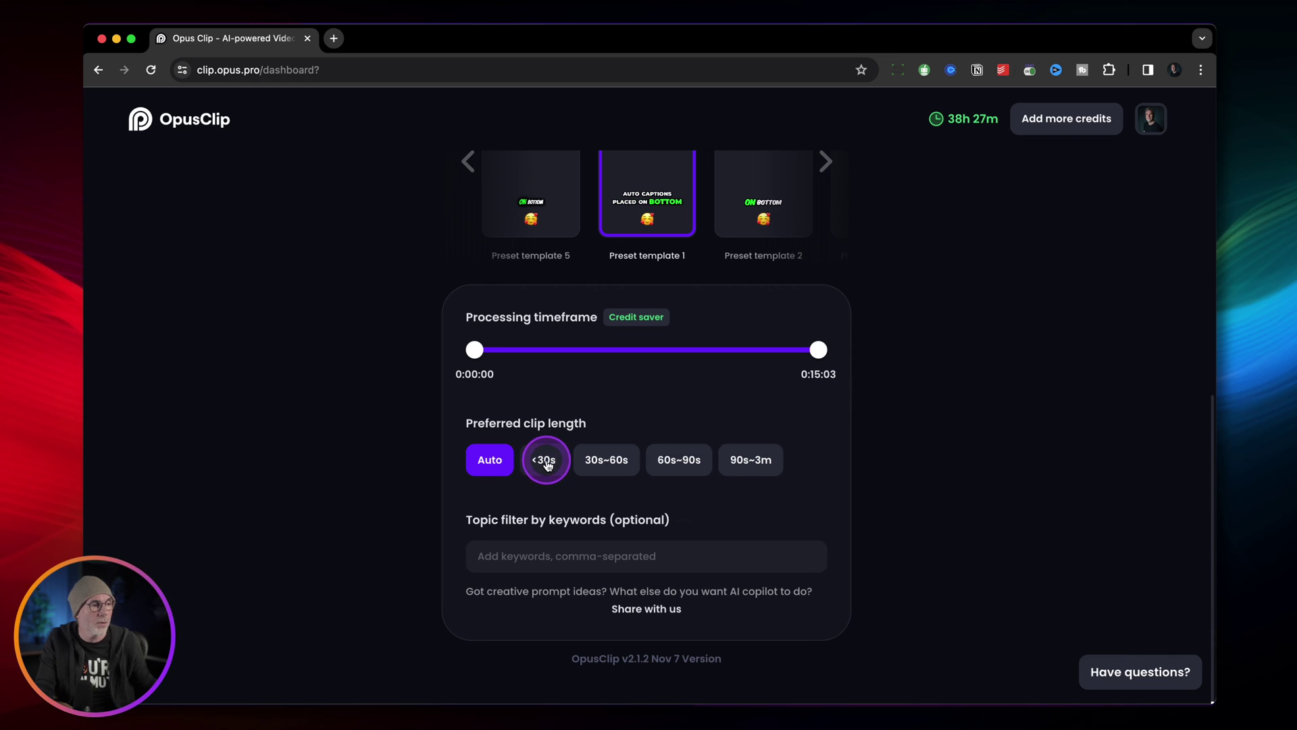
click(616, 466)
click(526, 472)
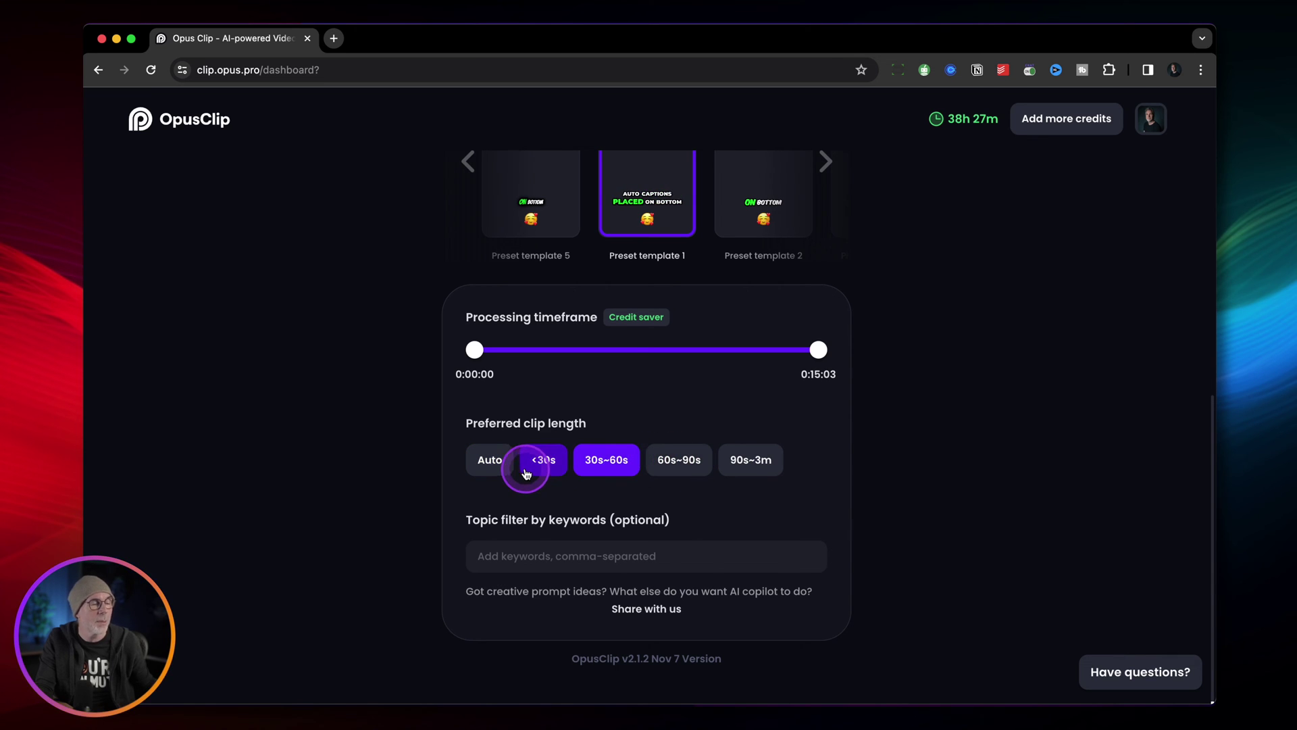
click(507, 470)
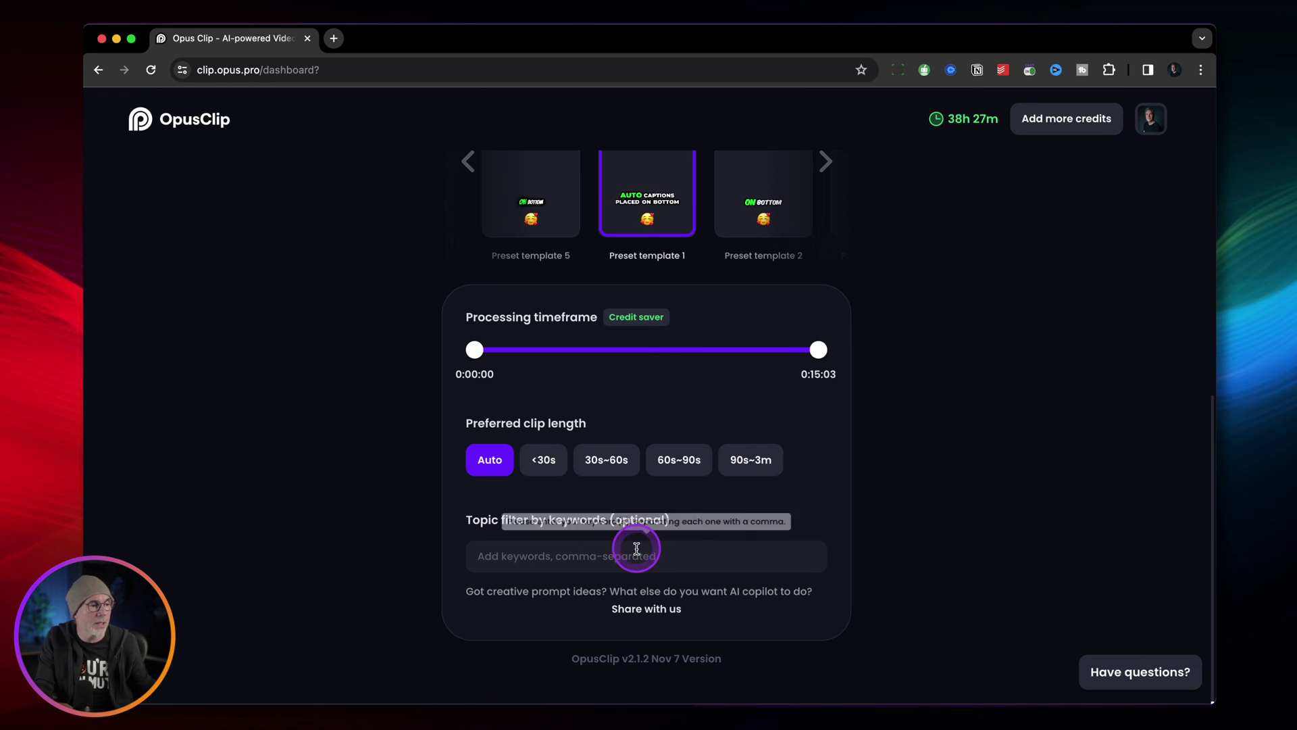
scroll(647, 569, up, 7)
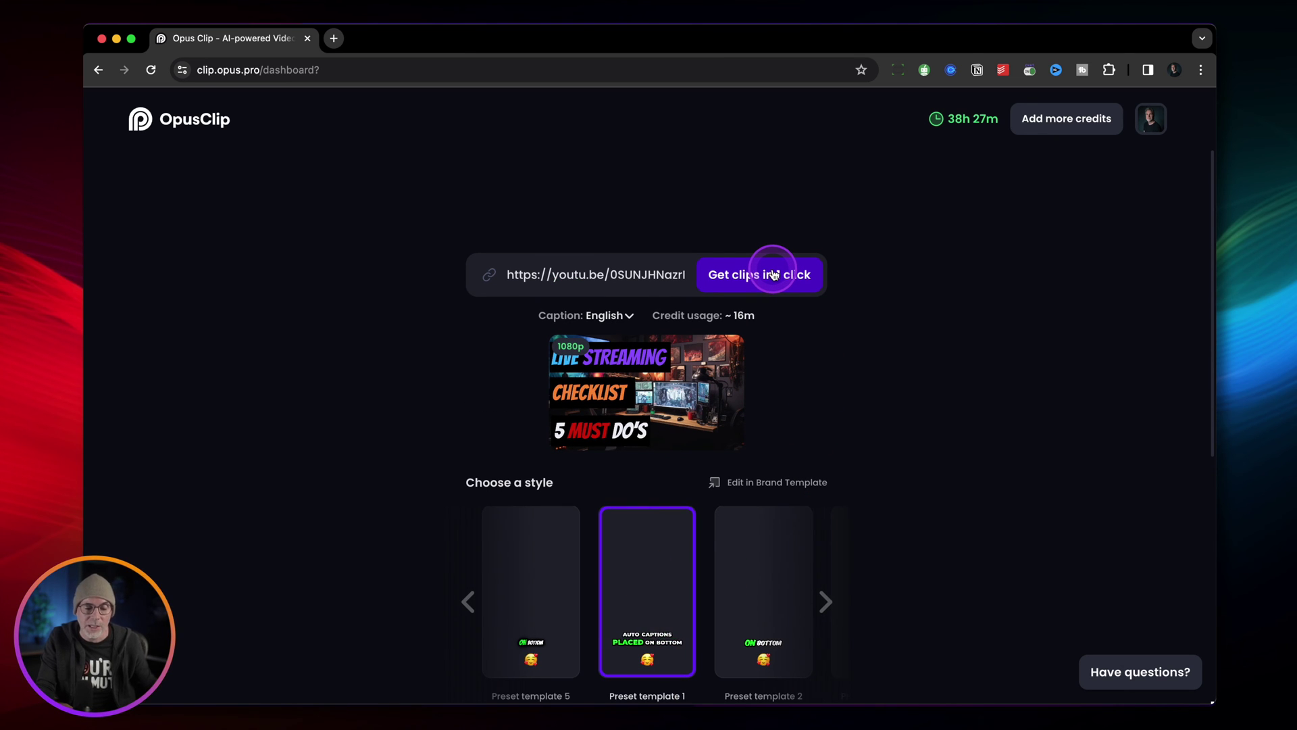
click(774, 274)
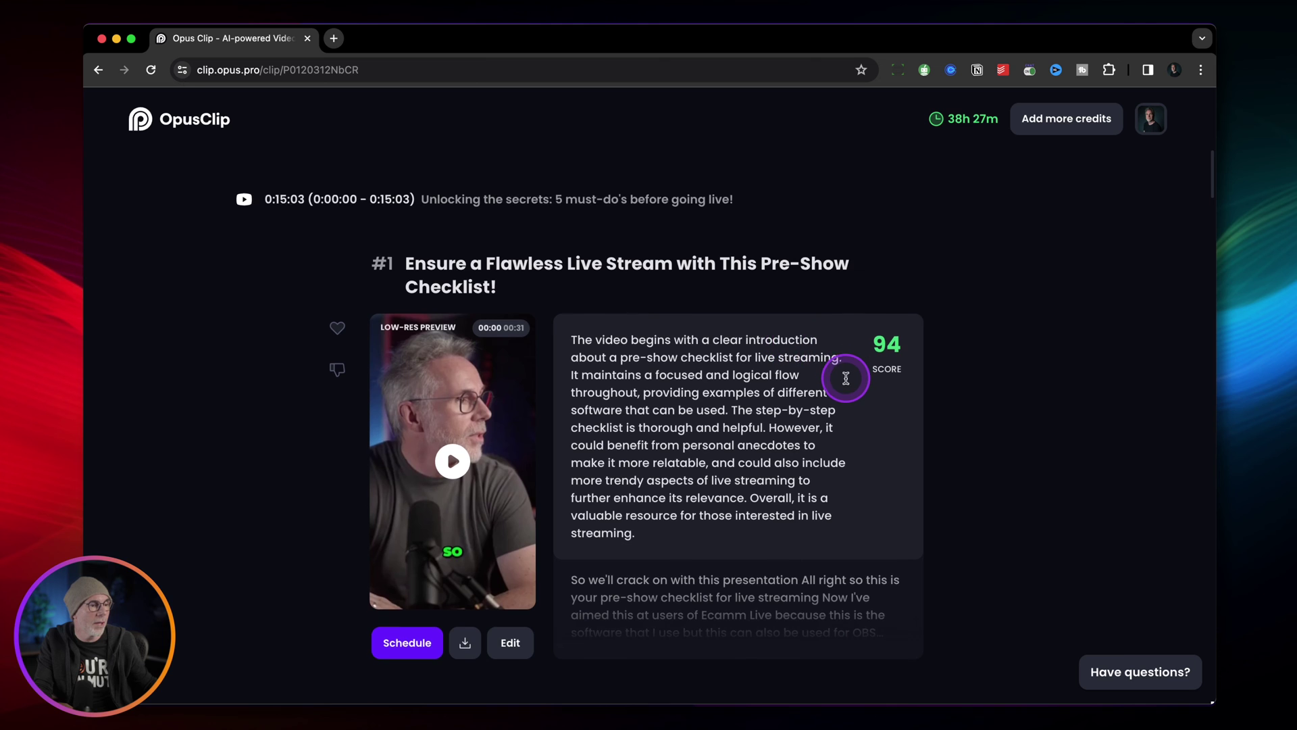
scroll(846, 378, down, 10)
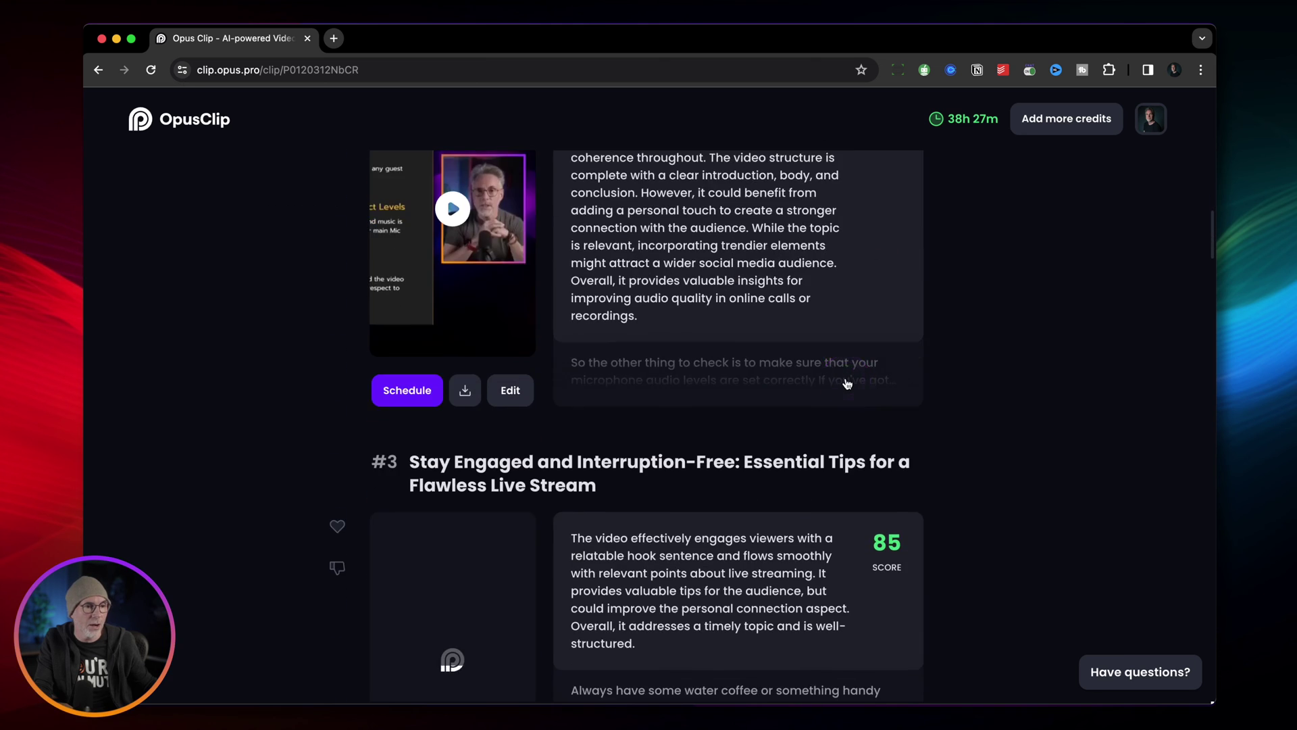
scroll(847, 383, down, 8)
scroll(909, 413, up, 10)
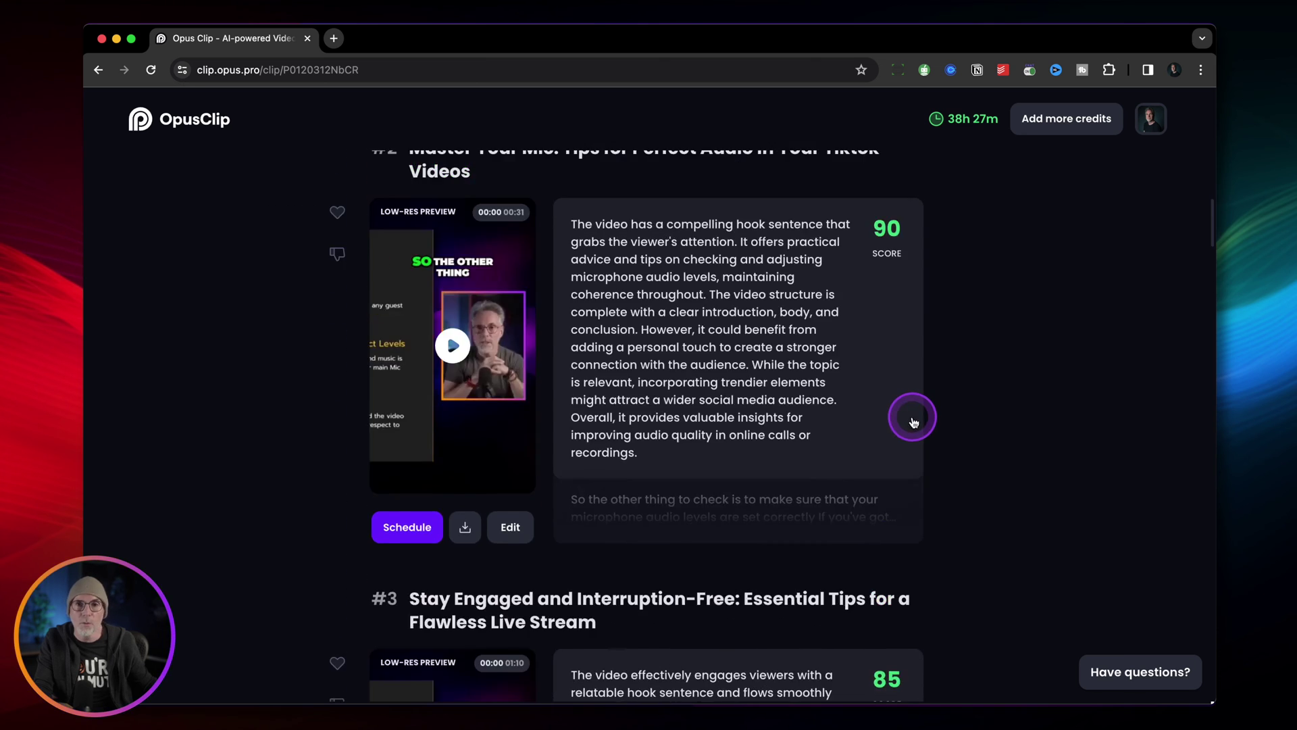
scroll(912, 422, up, 8)
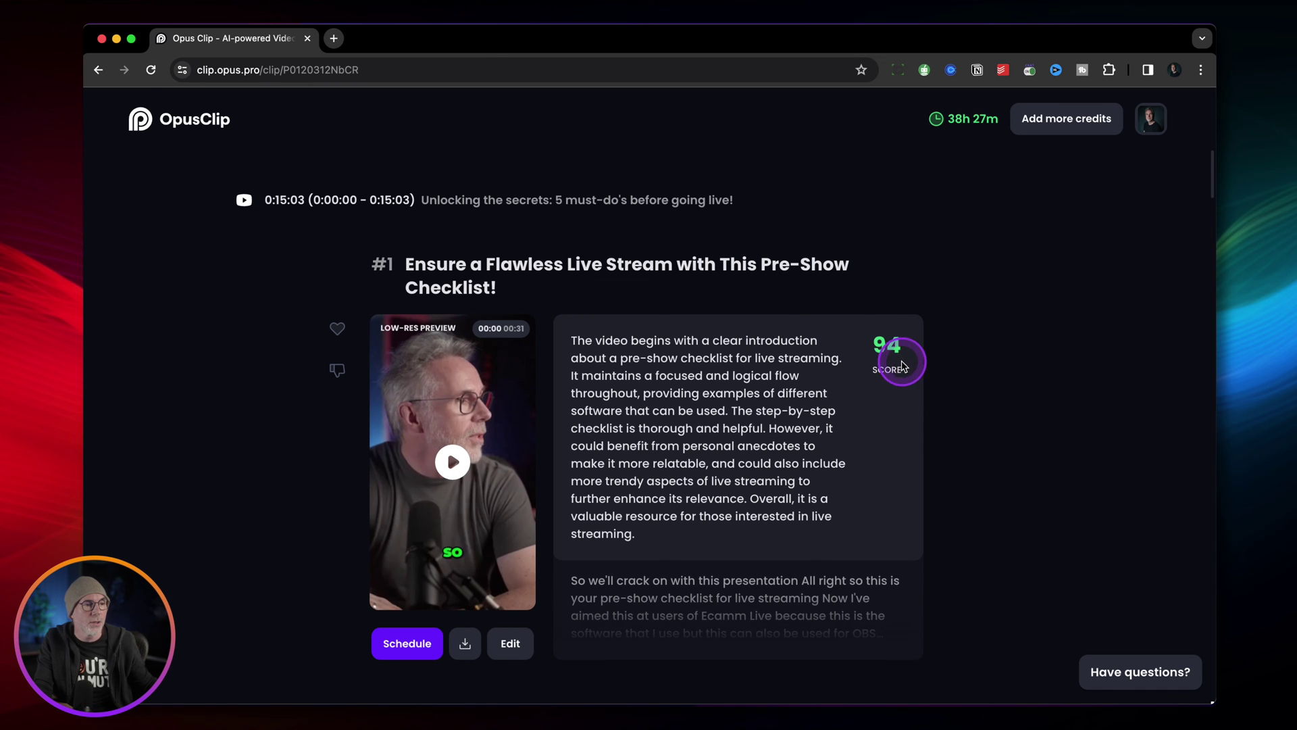
mouse_move(876, 344)
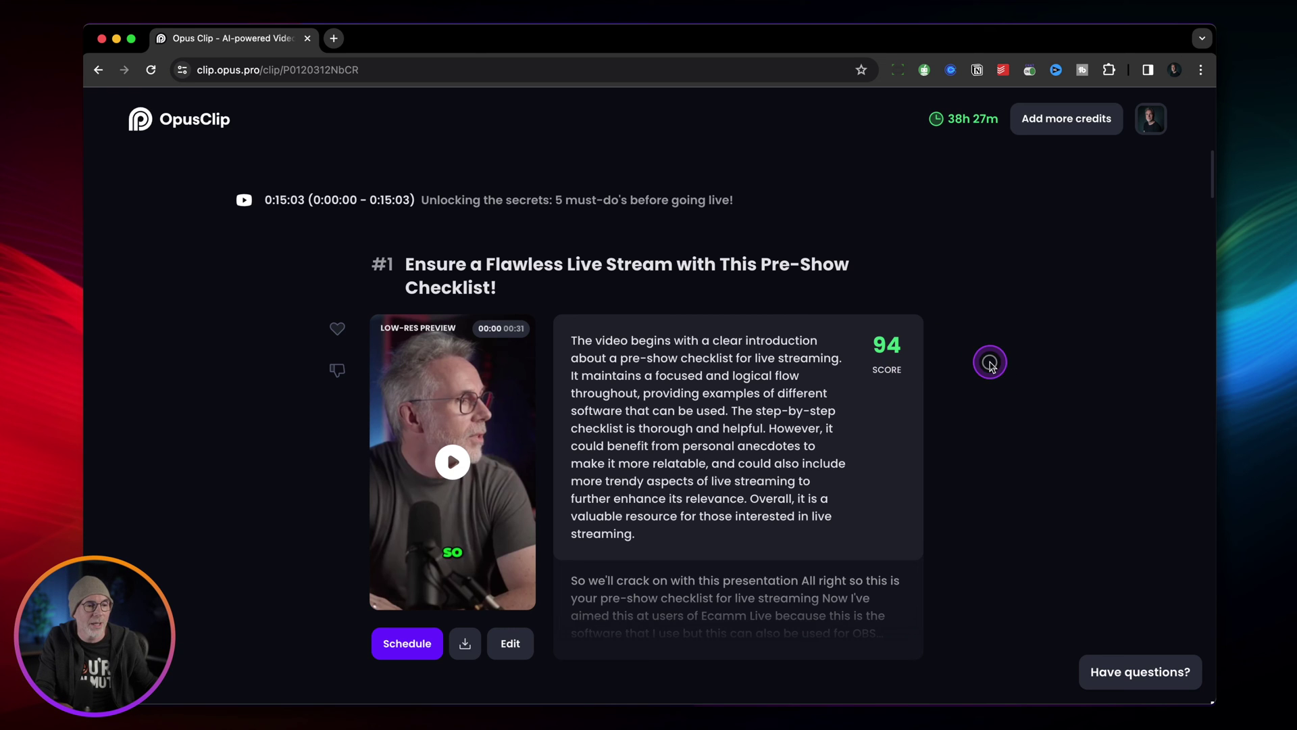
scroll(1007, 411, down, 1)
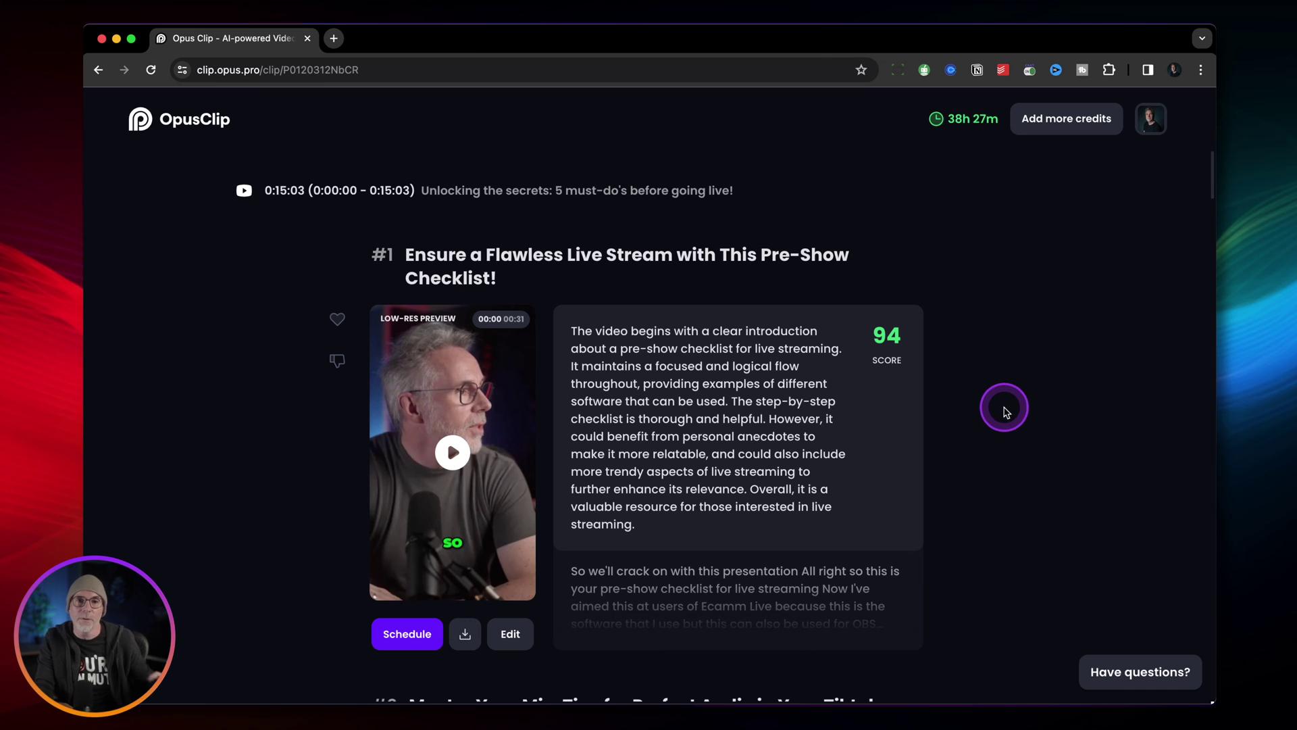
scroll(906, 409, down, 4)
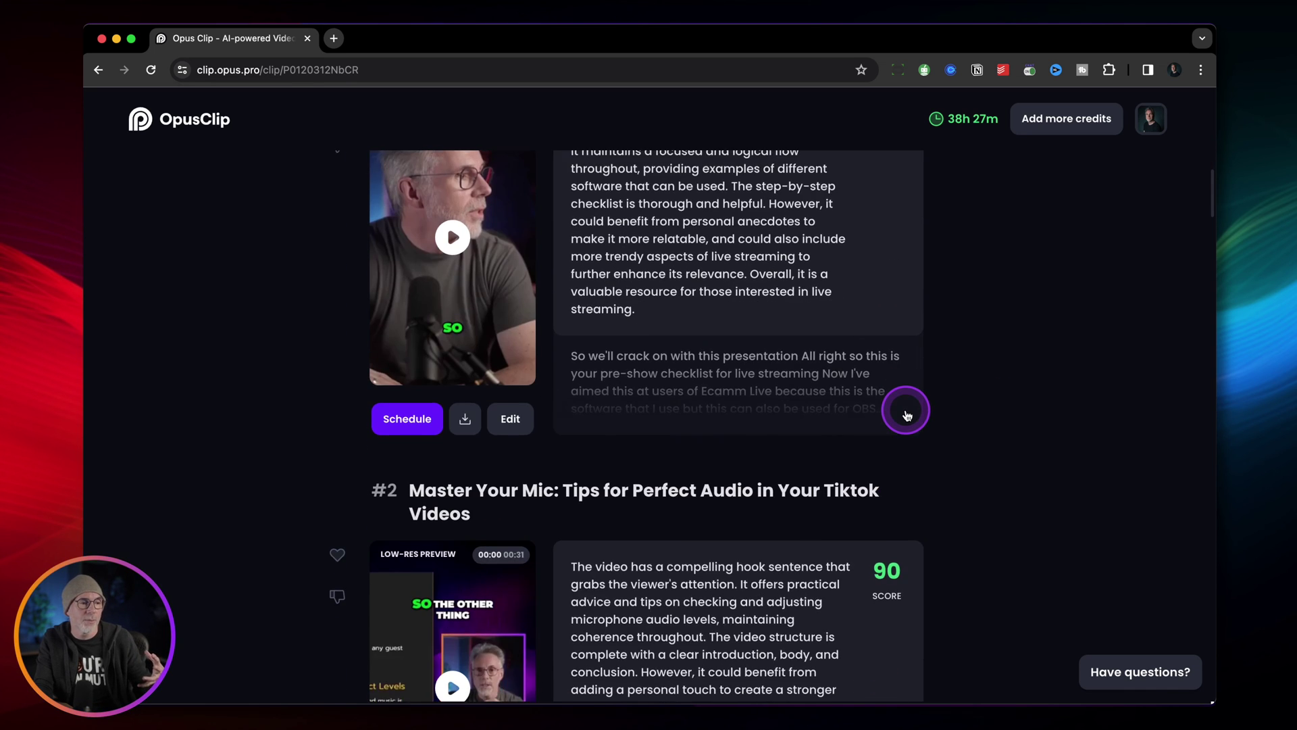
scroll(906, 414, down, 2)
scroll(906, 415, down, 12)
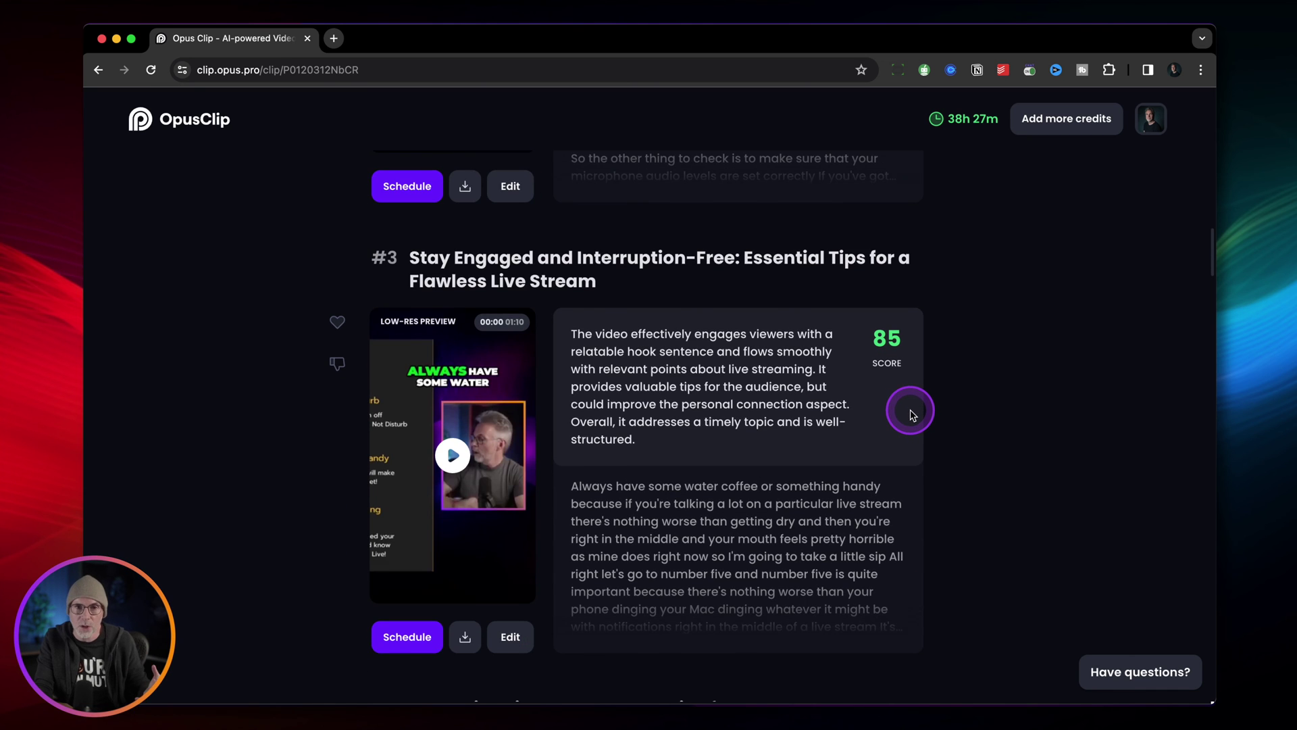
scroll(911, 415, up, 20)
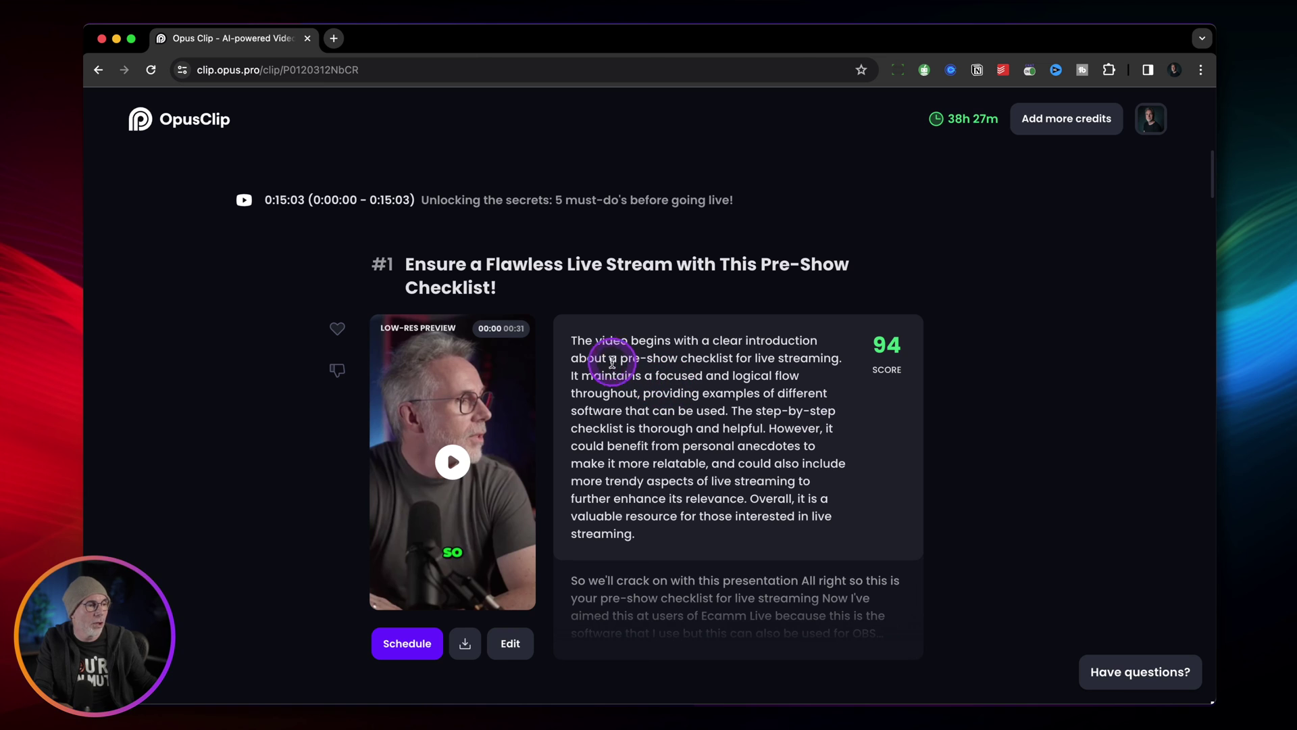
drag(406, 263, 500, 284)
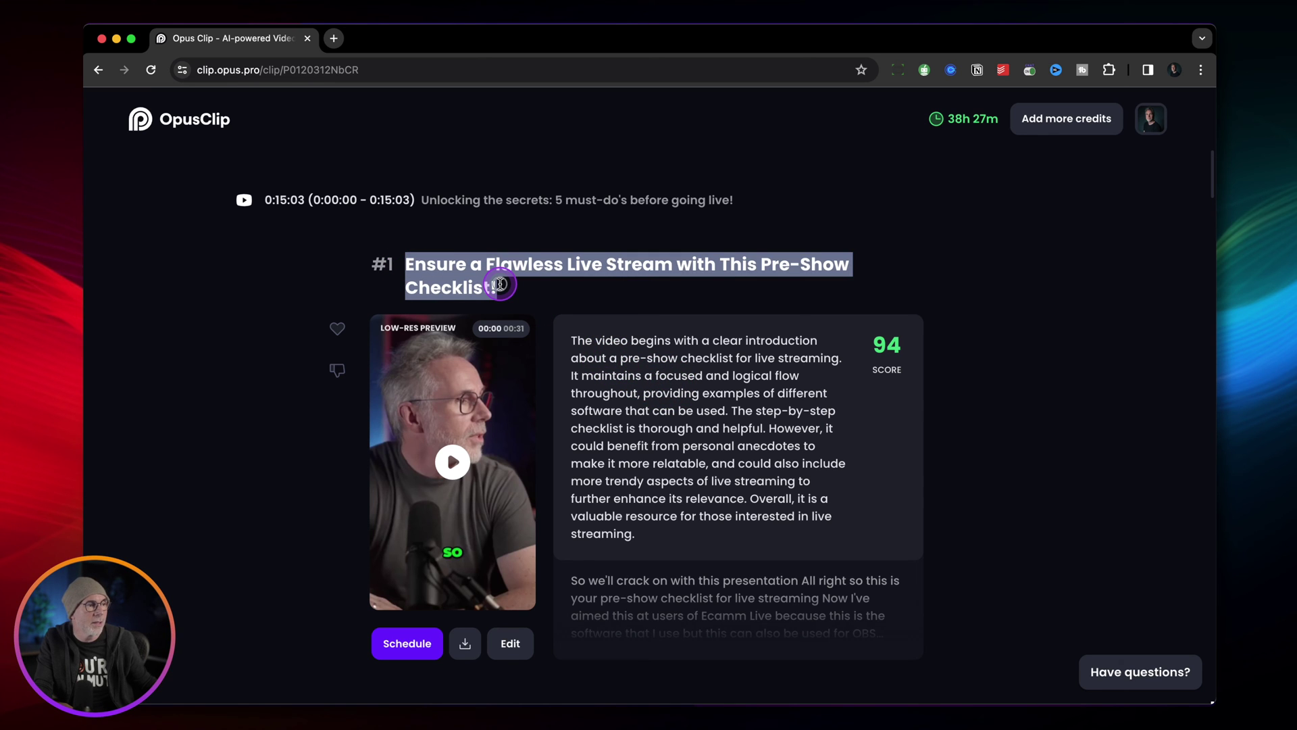
click(659, 373)
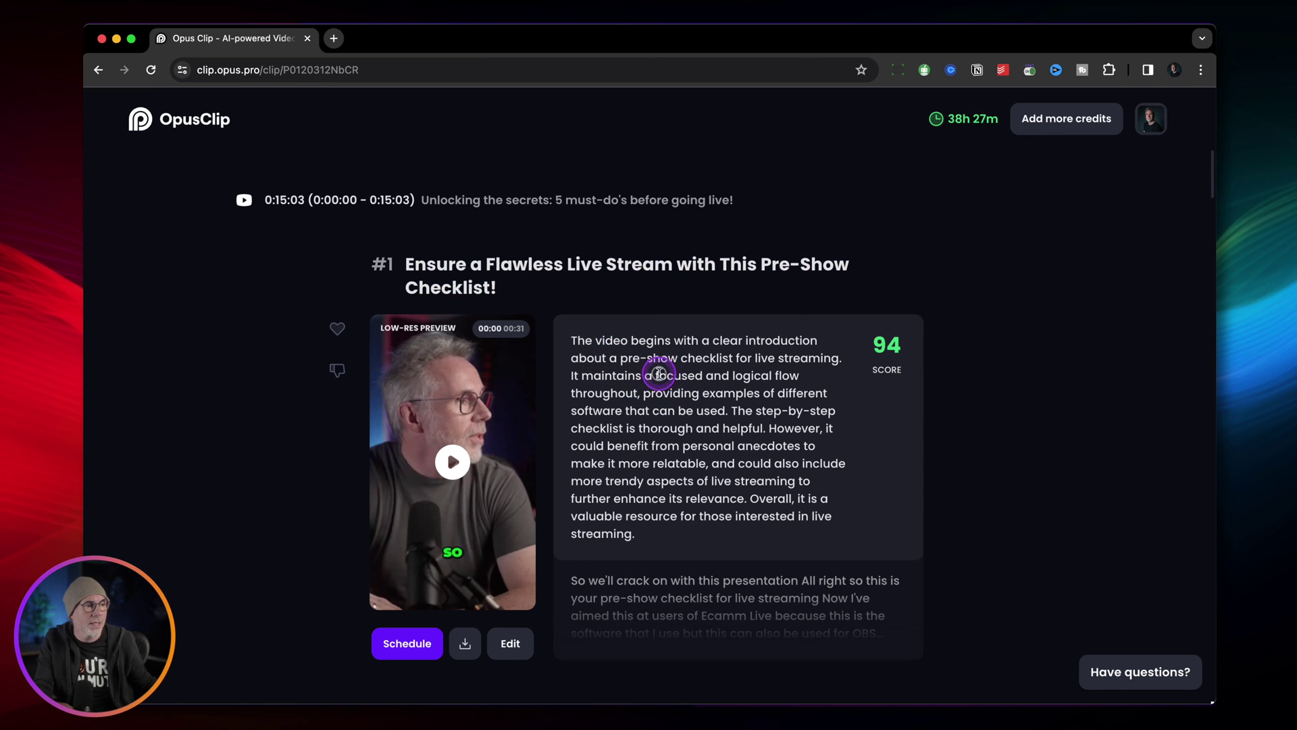
scroll(632, 370, down, 1)
scroll(633, 370, down, 1)
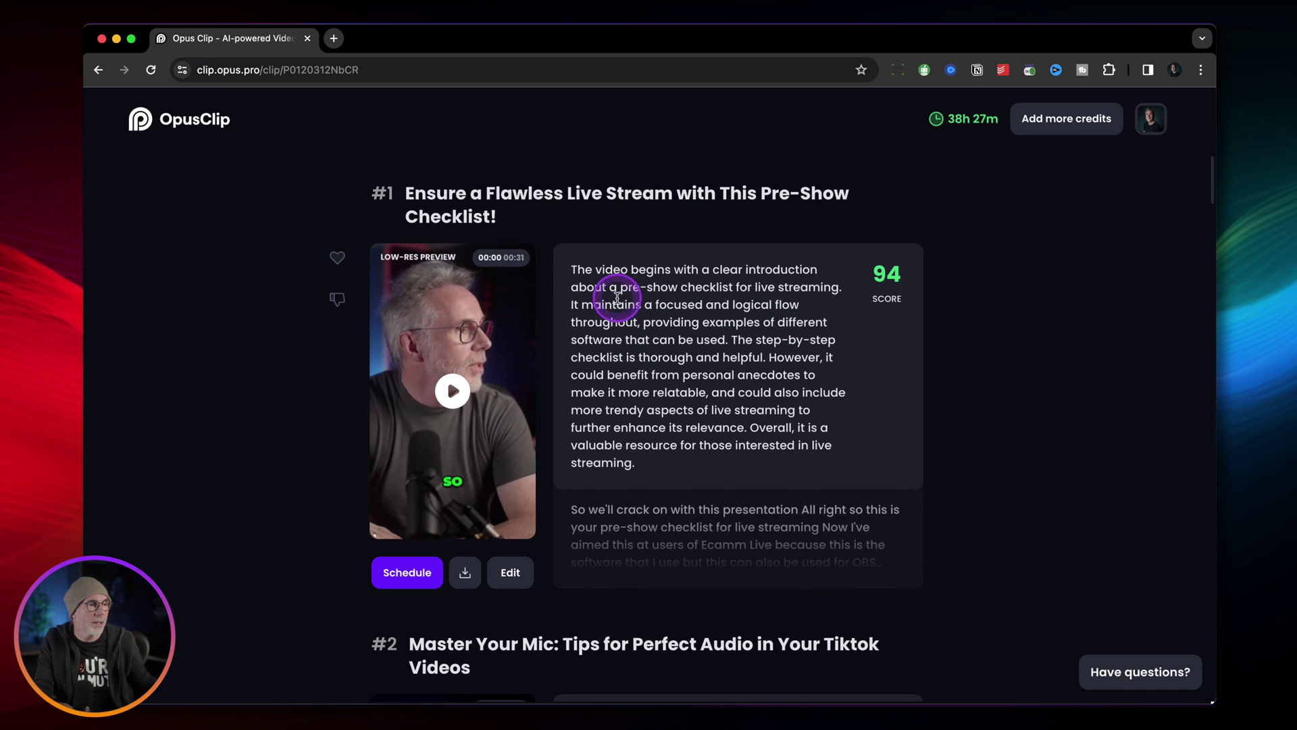
drag(595, 286, 684, 390)
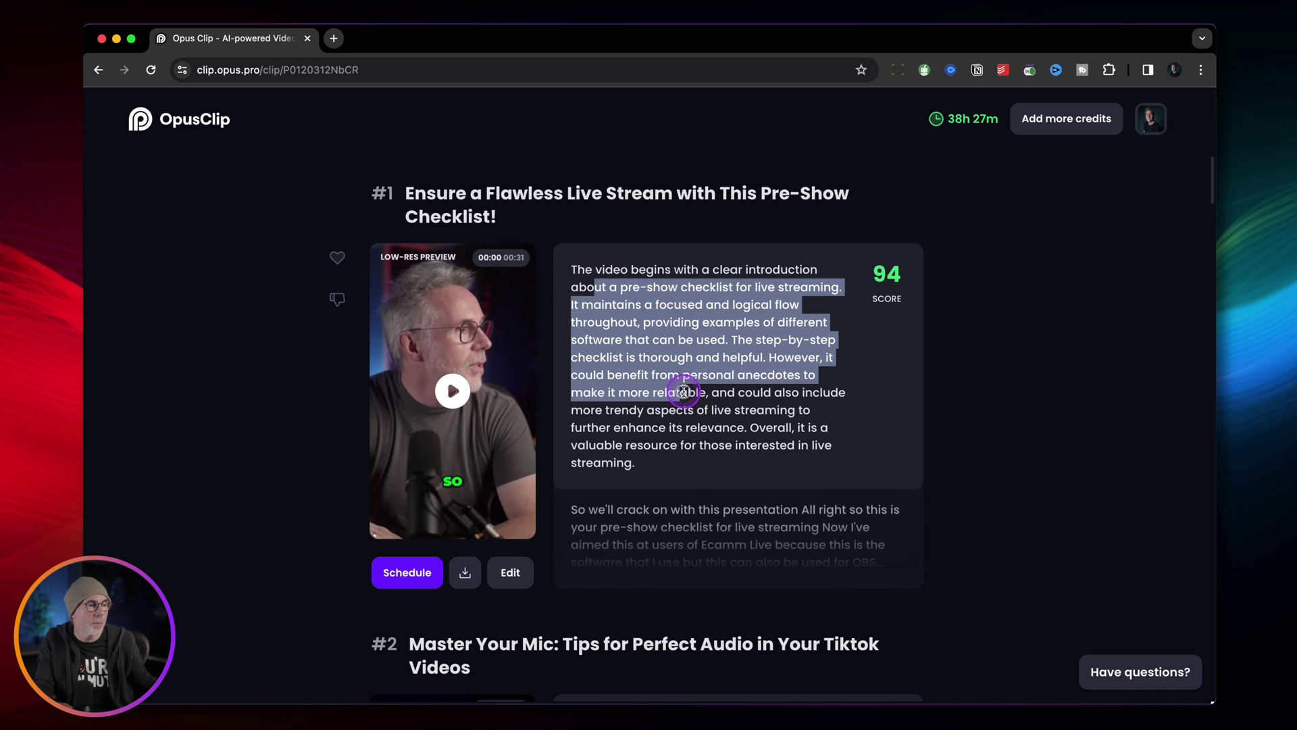
click(702, 400)
scroll(837, 415, down, 1)
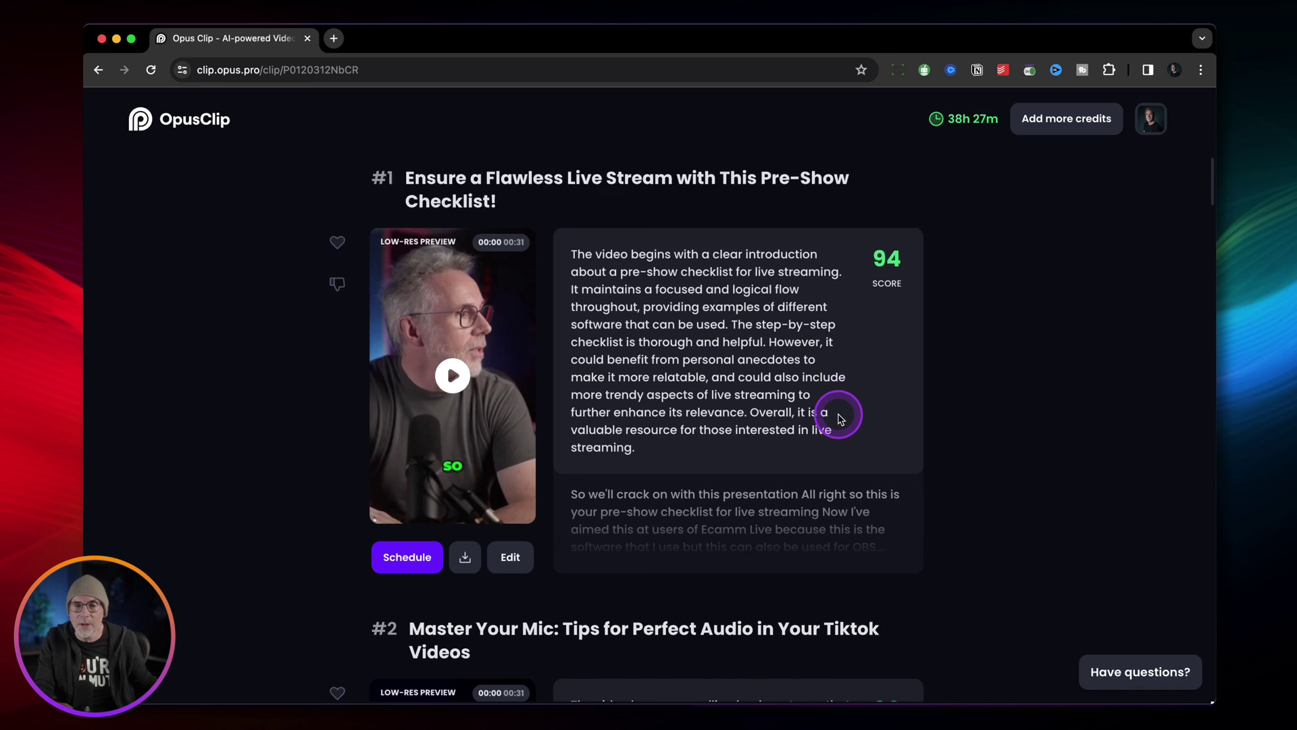
scroll(838, 417, down, 3)
mouse_move(761, 376)
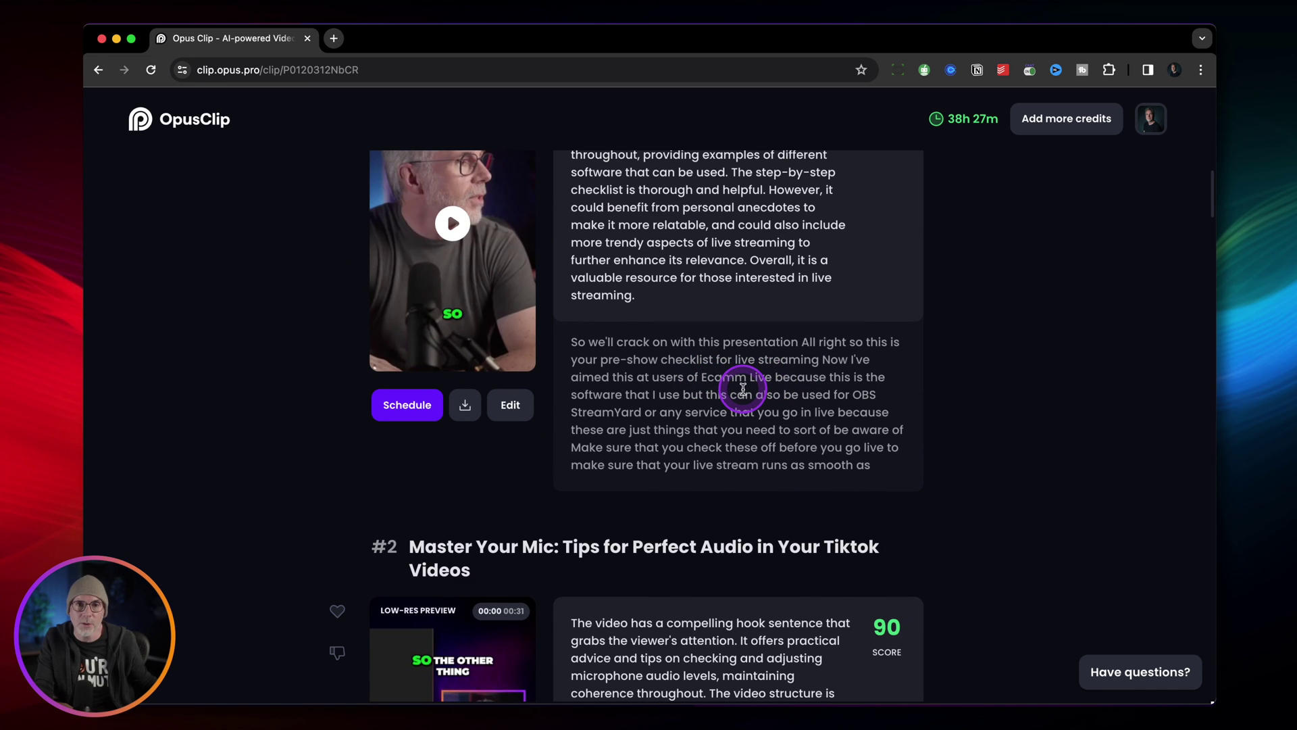
scroll(755, 391, up, 4)
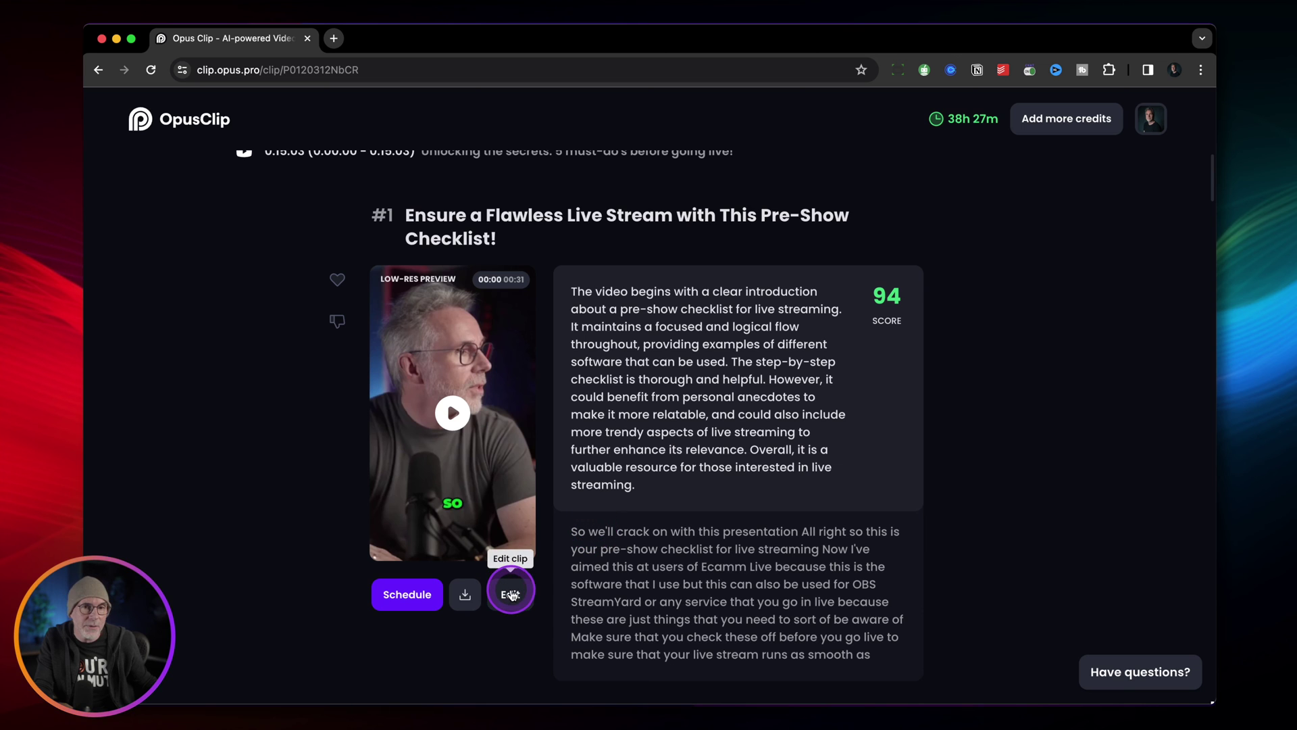
click(512, 594)
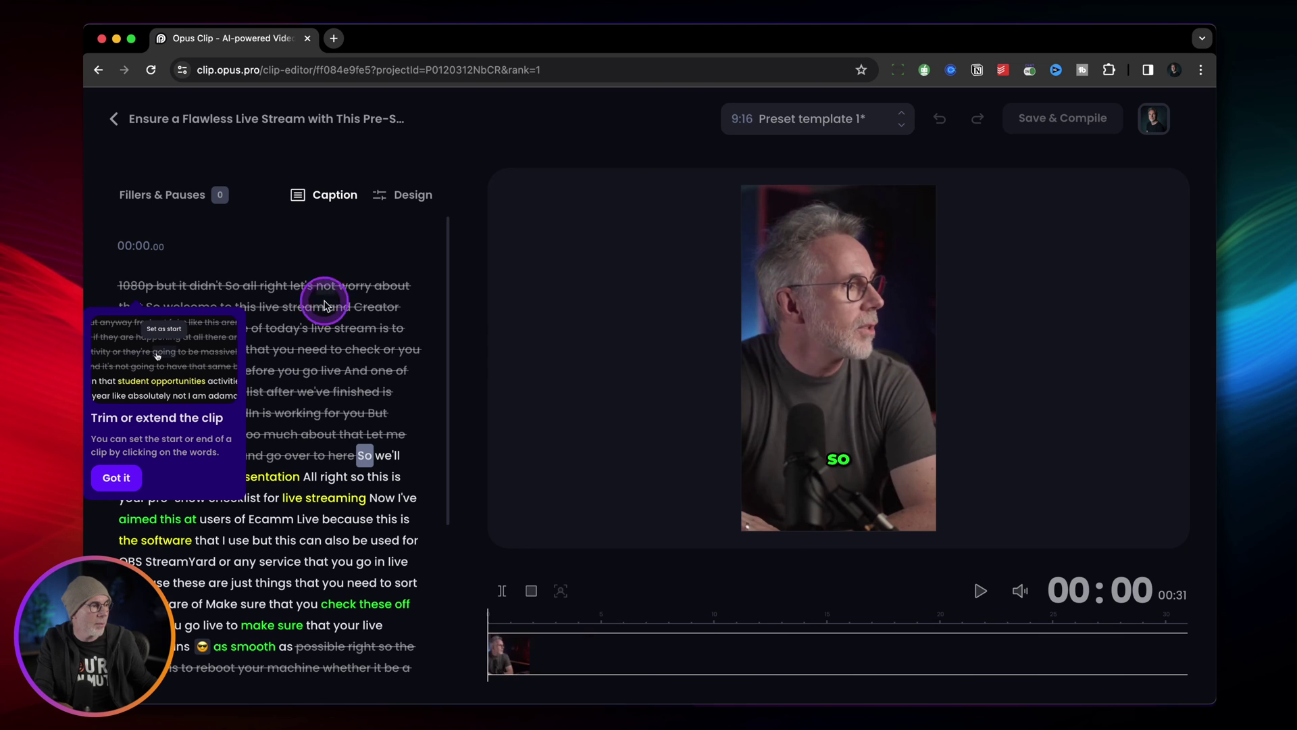
click(118, 479)
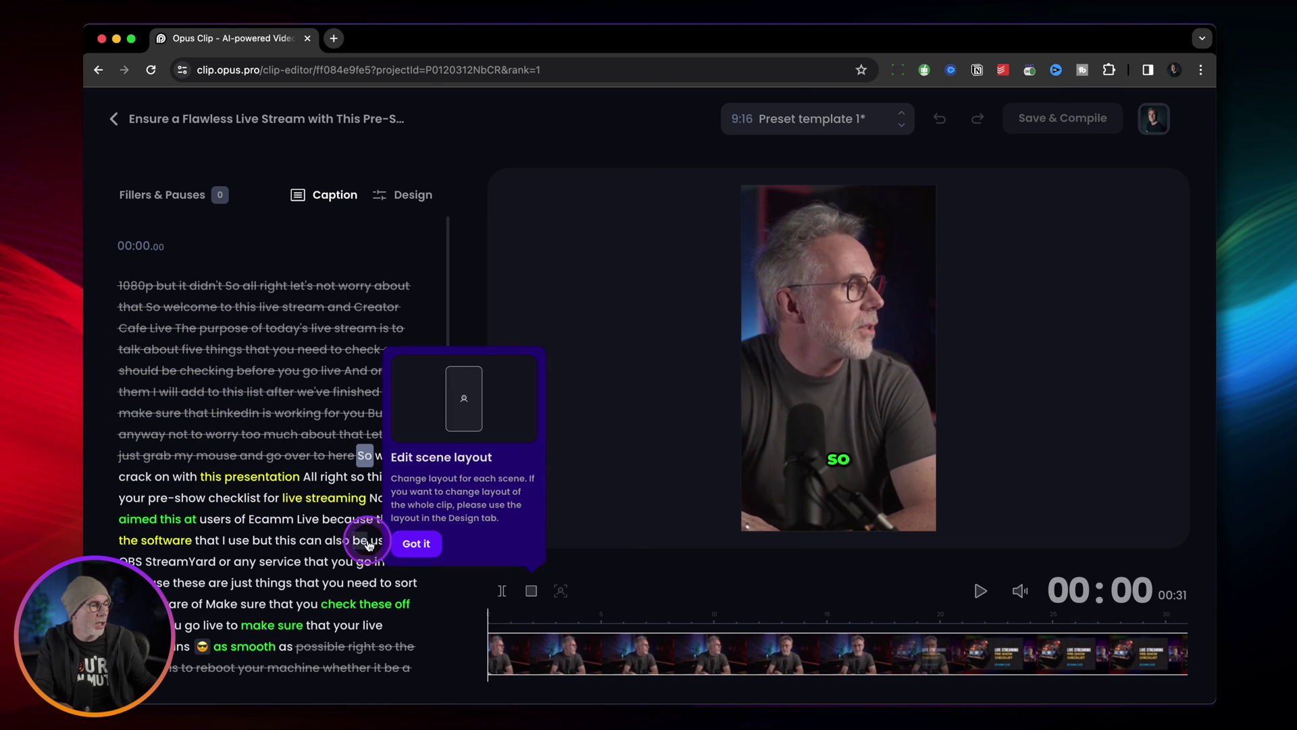
click(417, 549)
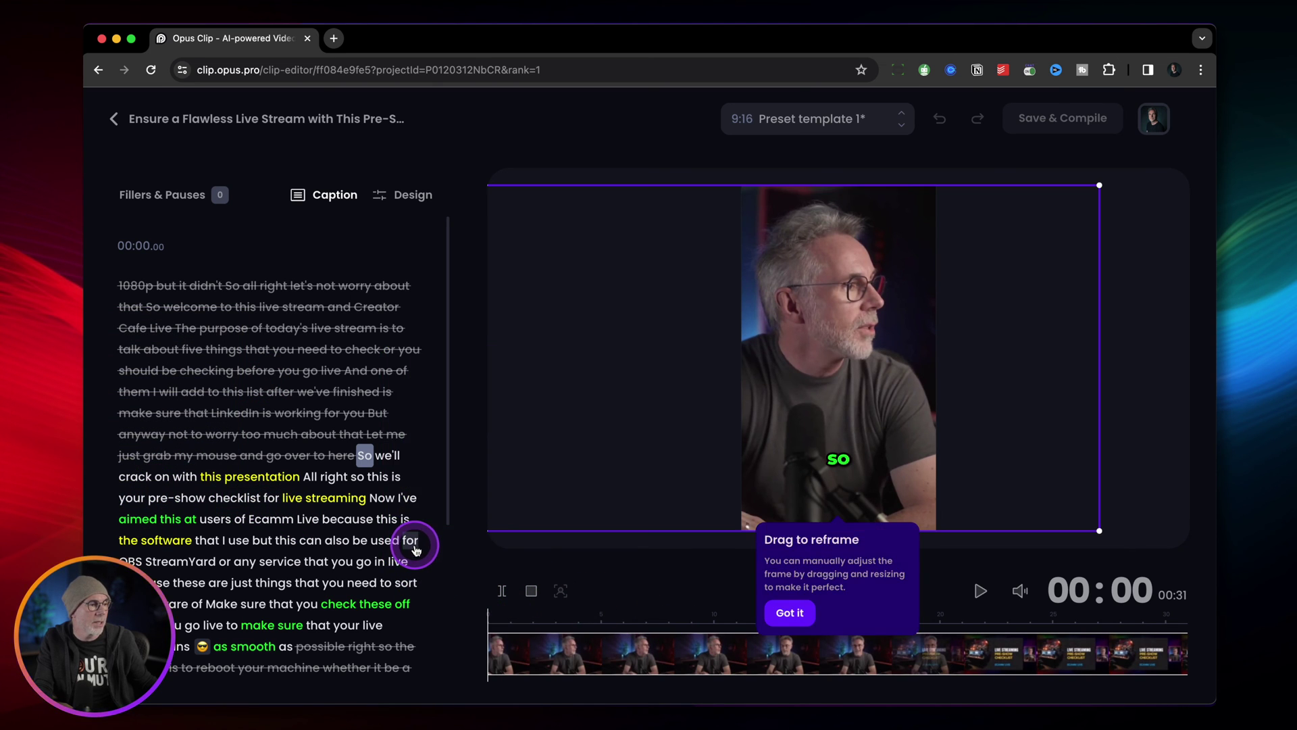
click(784, 613)
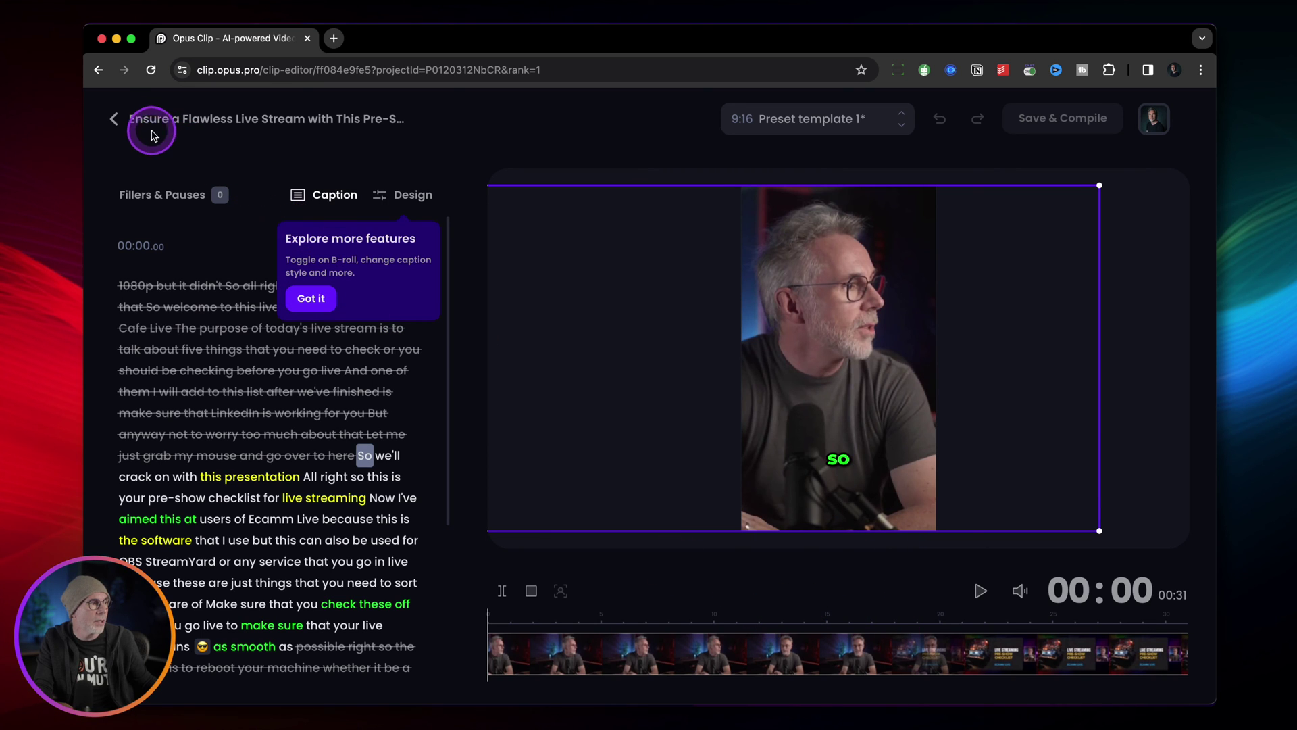
click(117, 120)
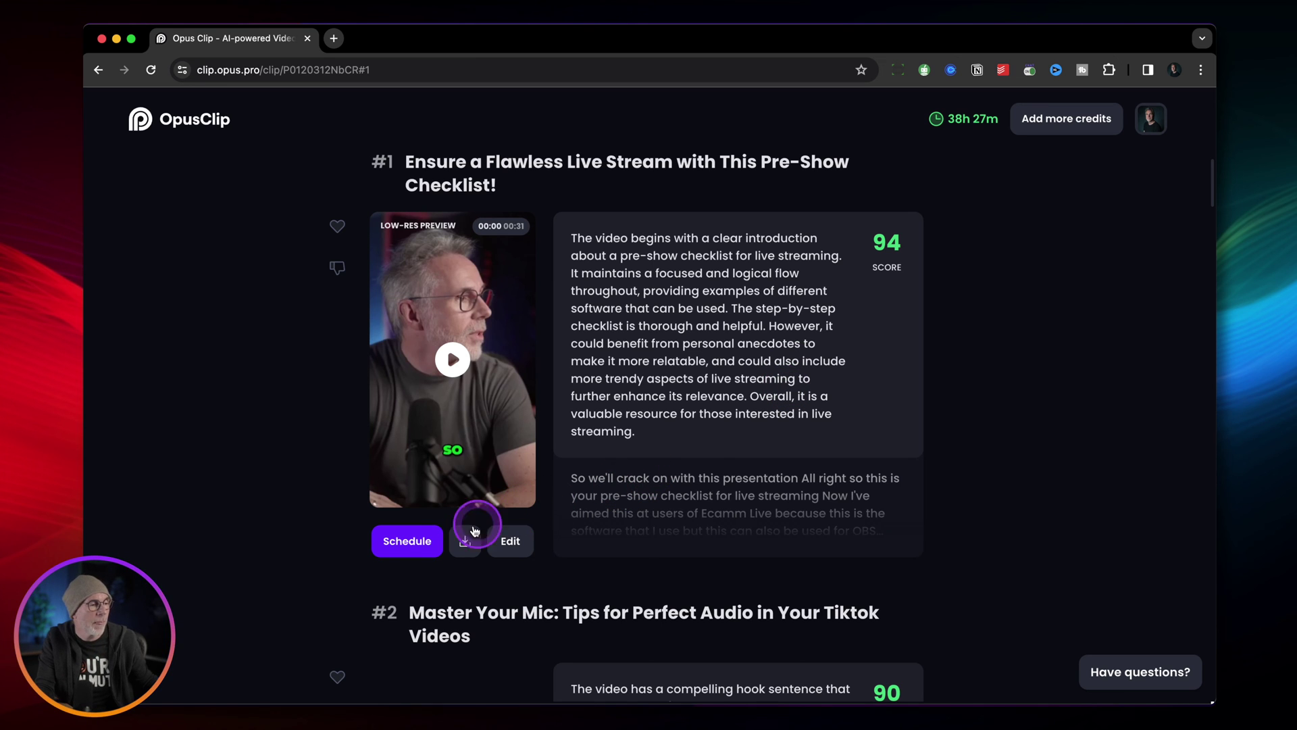
click(425, 544)
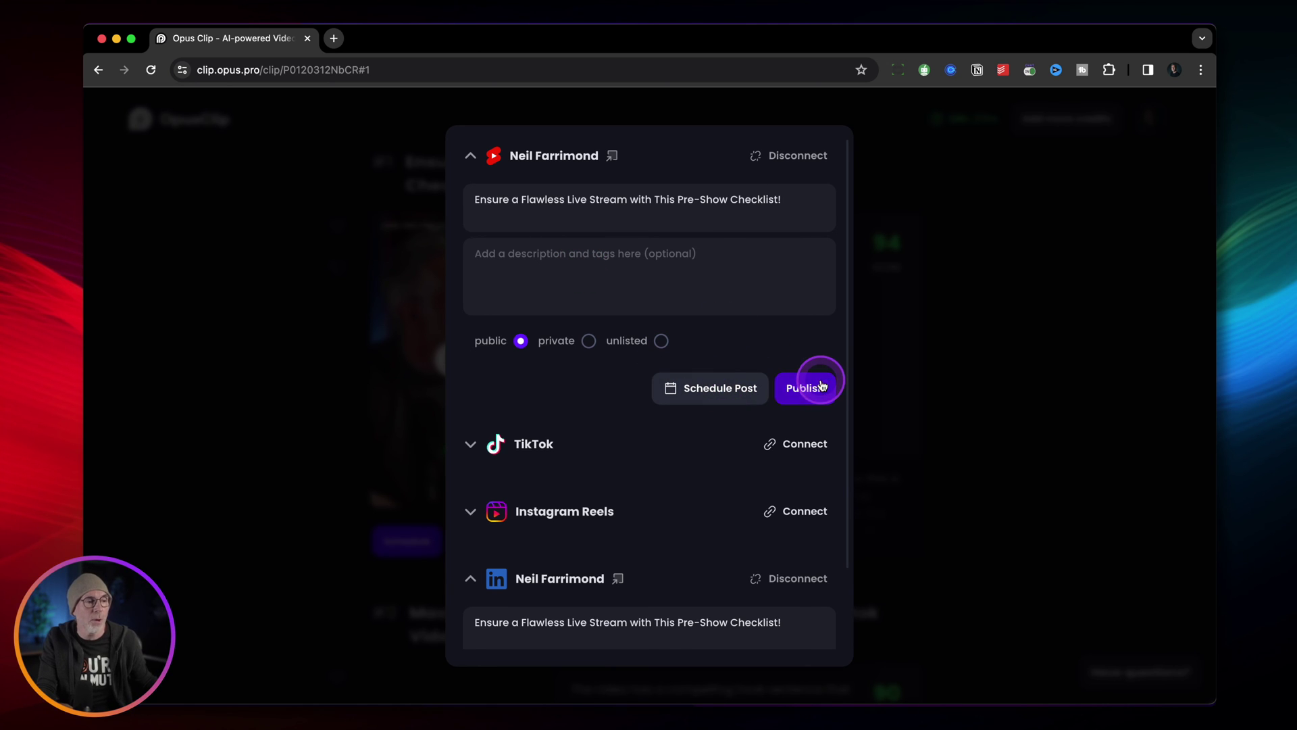
click(1029, 390)
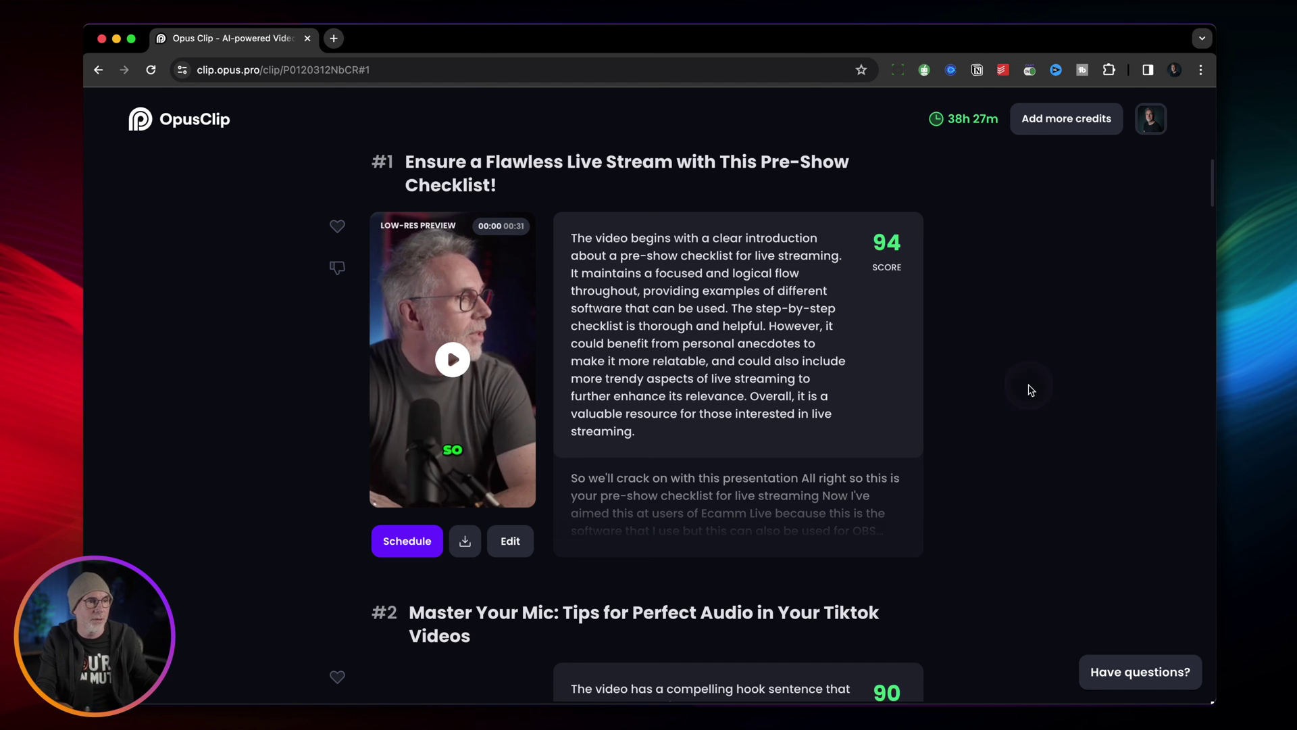
scroll(1007, 384, down, 2)
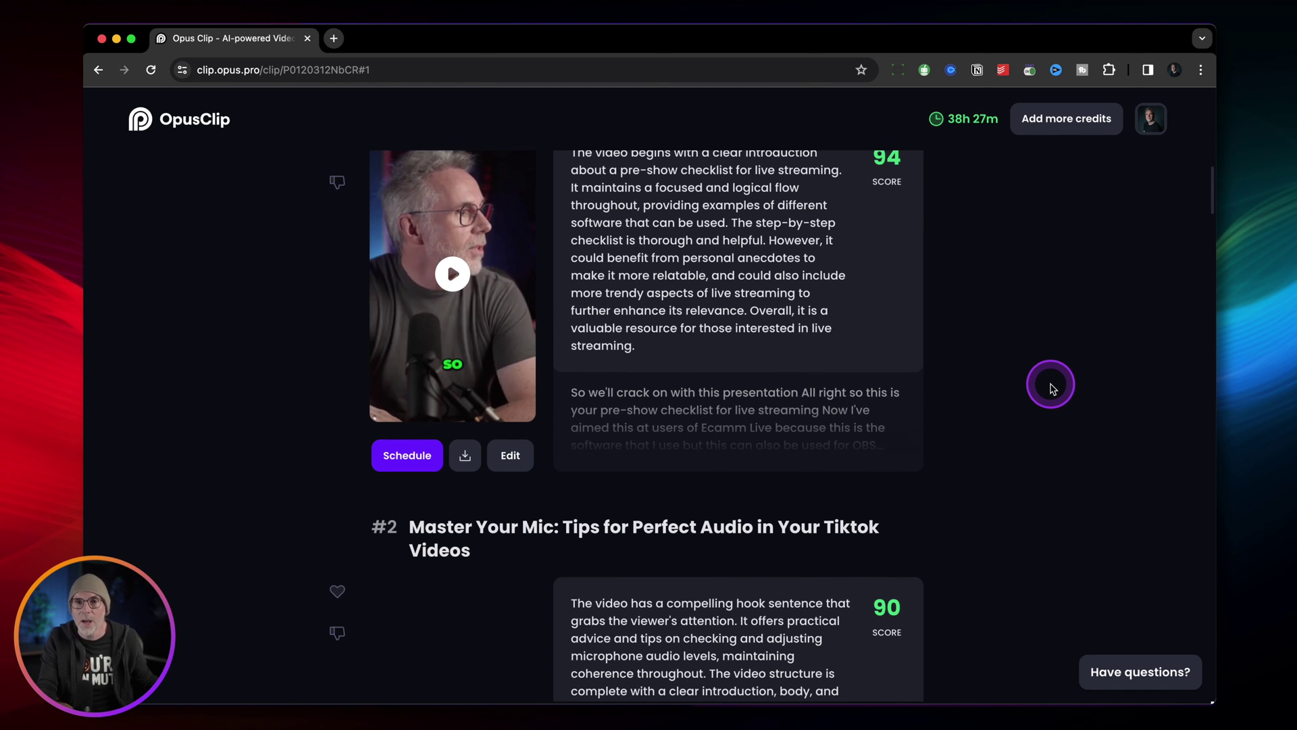
scroll(1046, 387, down, 8)
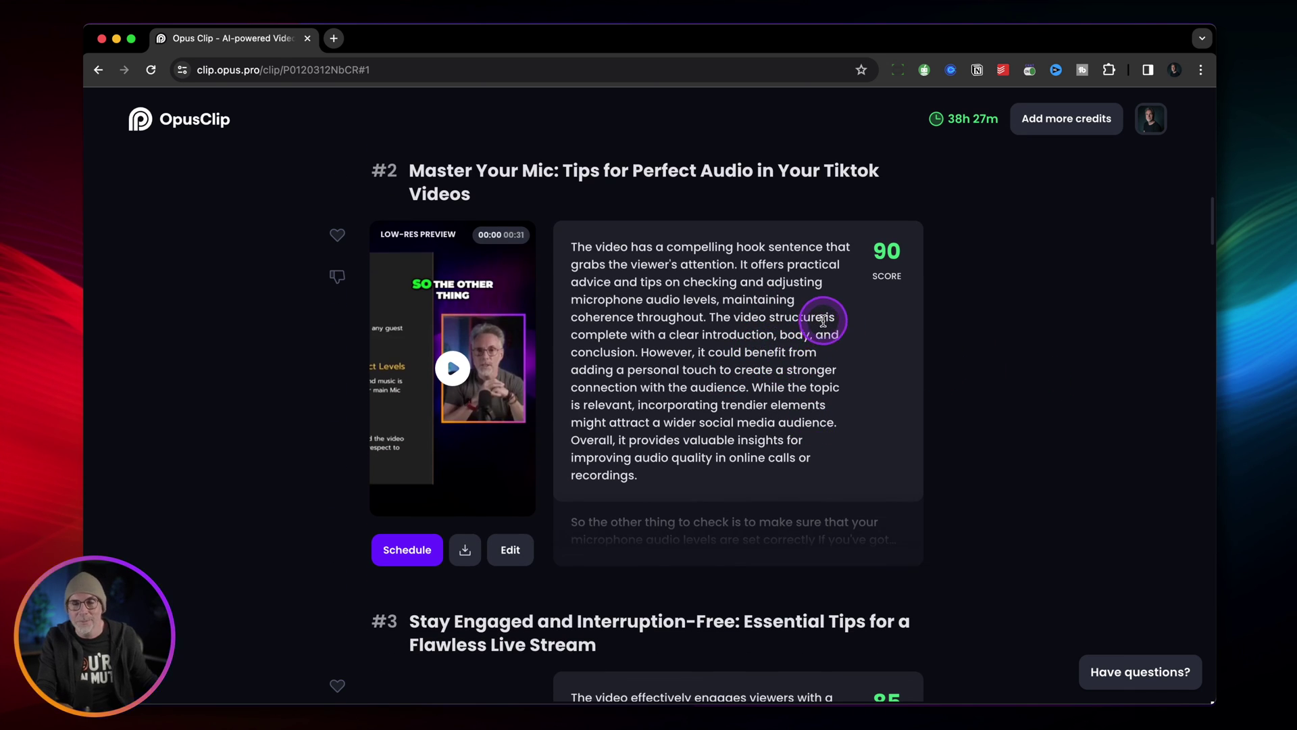
scroll(823, 320, down, 12)
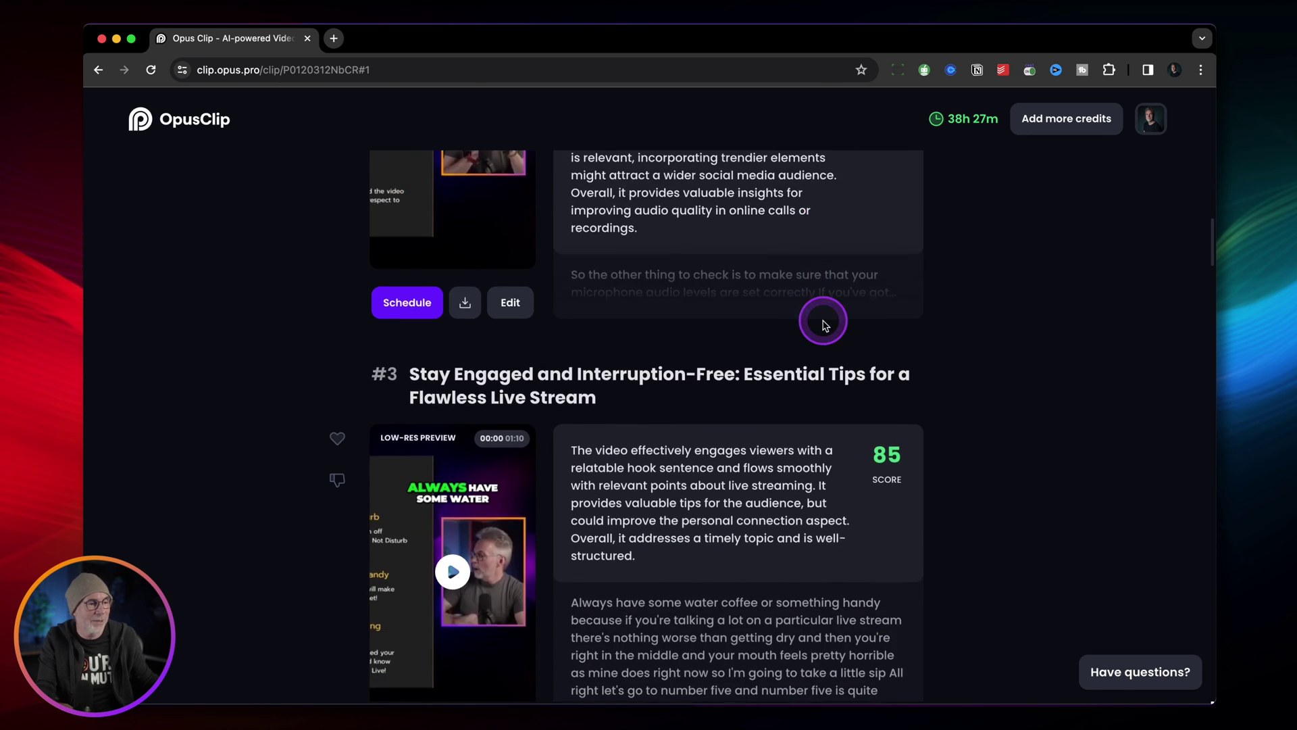
scroll(823, 325, down, 3)
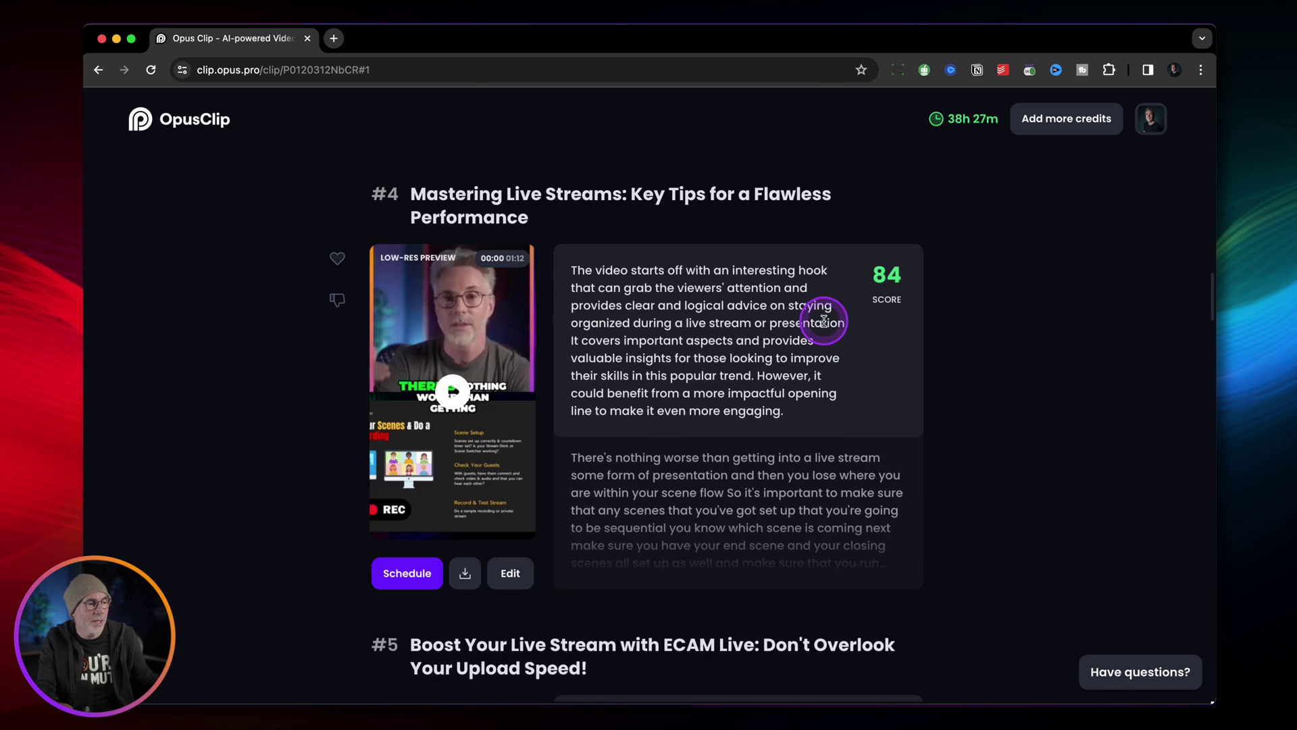
scroll(807, 352, down, 3)
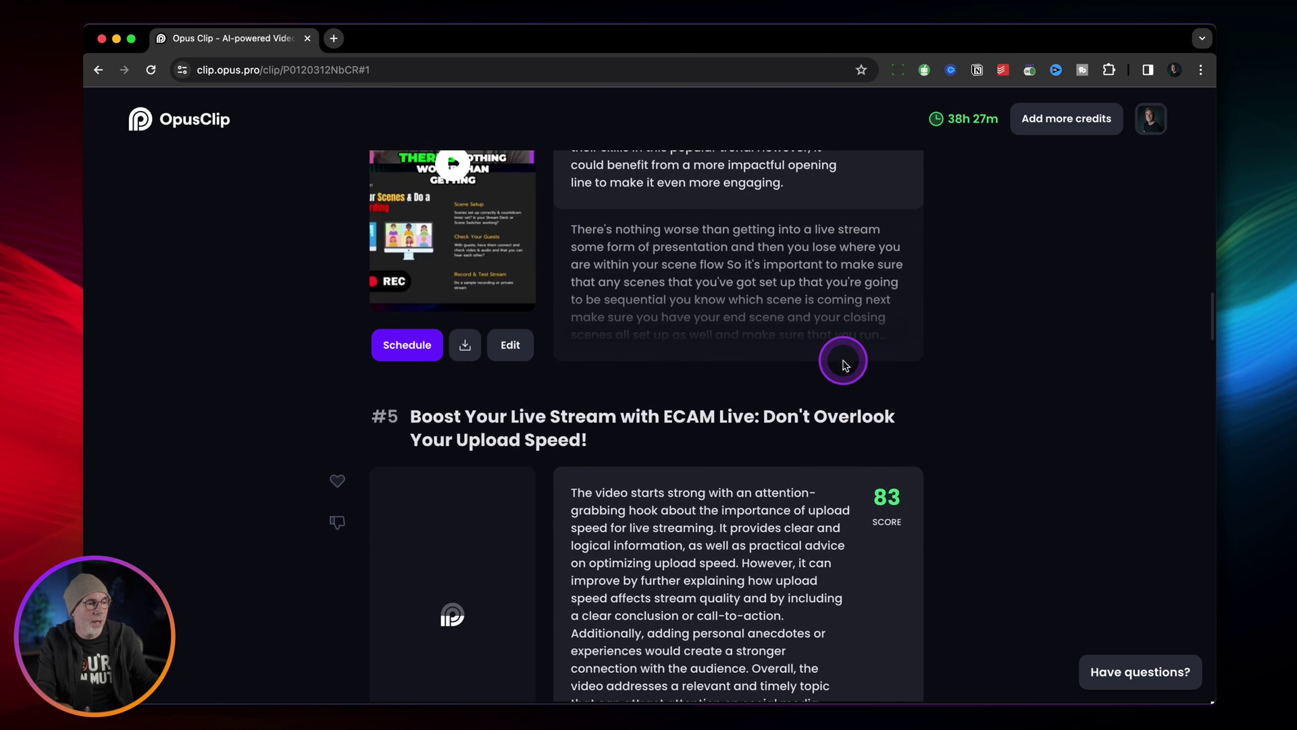
scroll(843, 359, up, 5)
scroll(846, 365, up, 20)
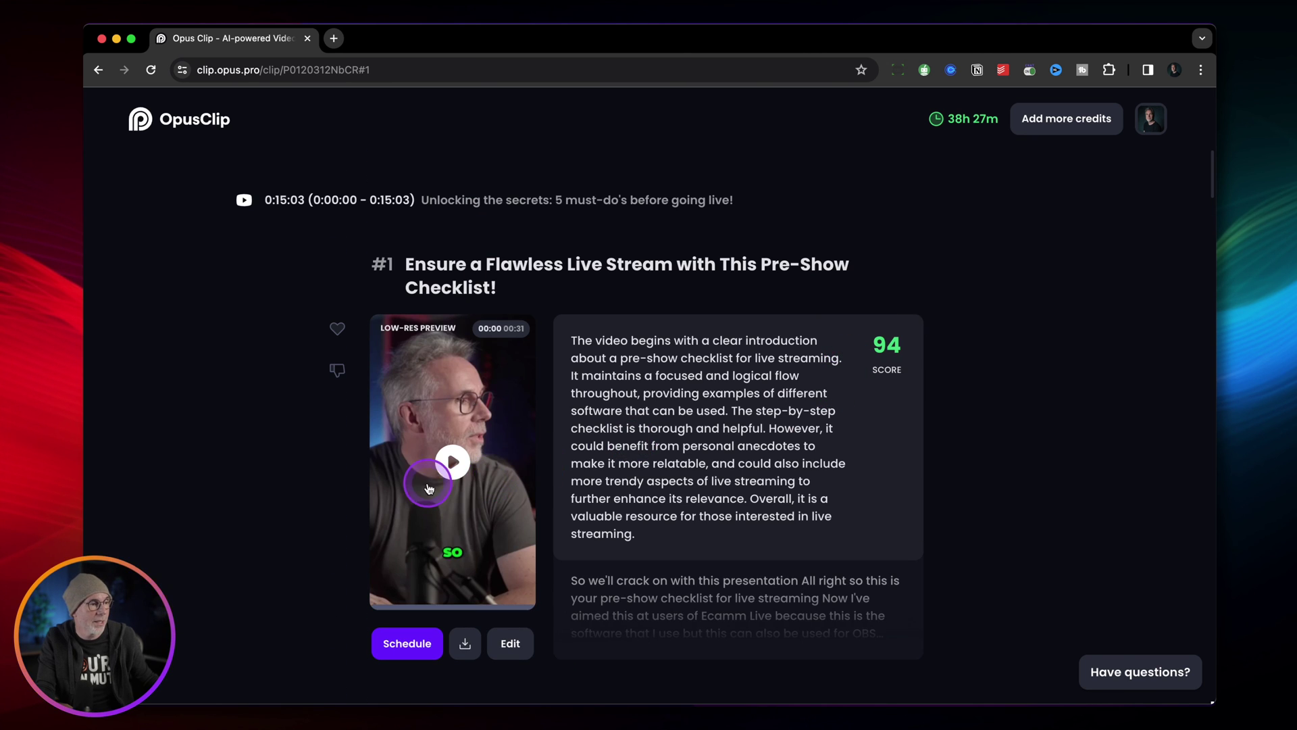
click(454, 466)
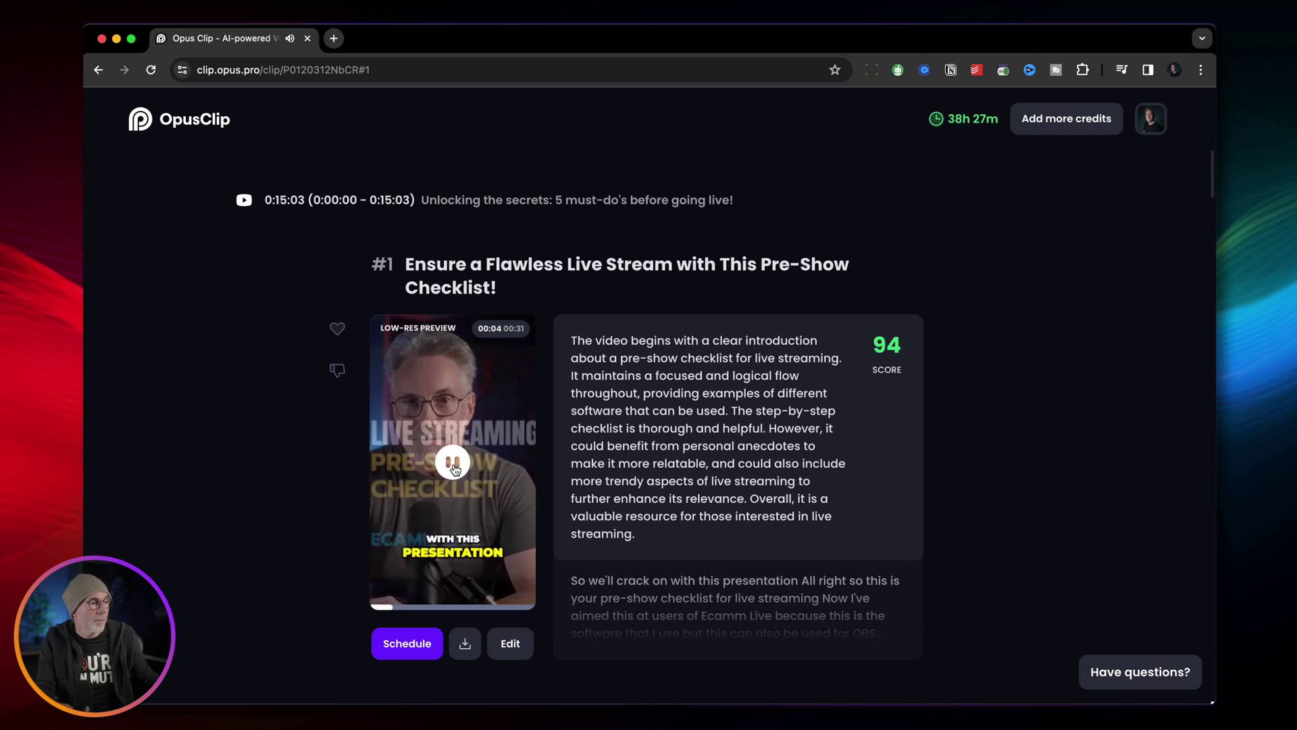
click(453, 466)
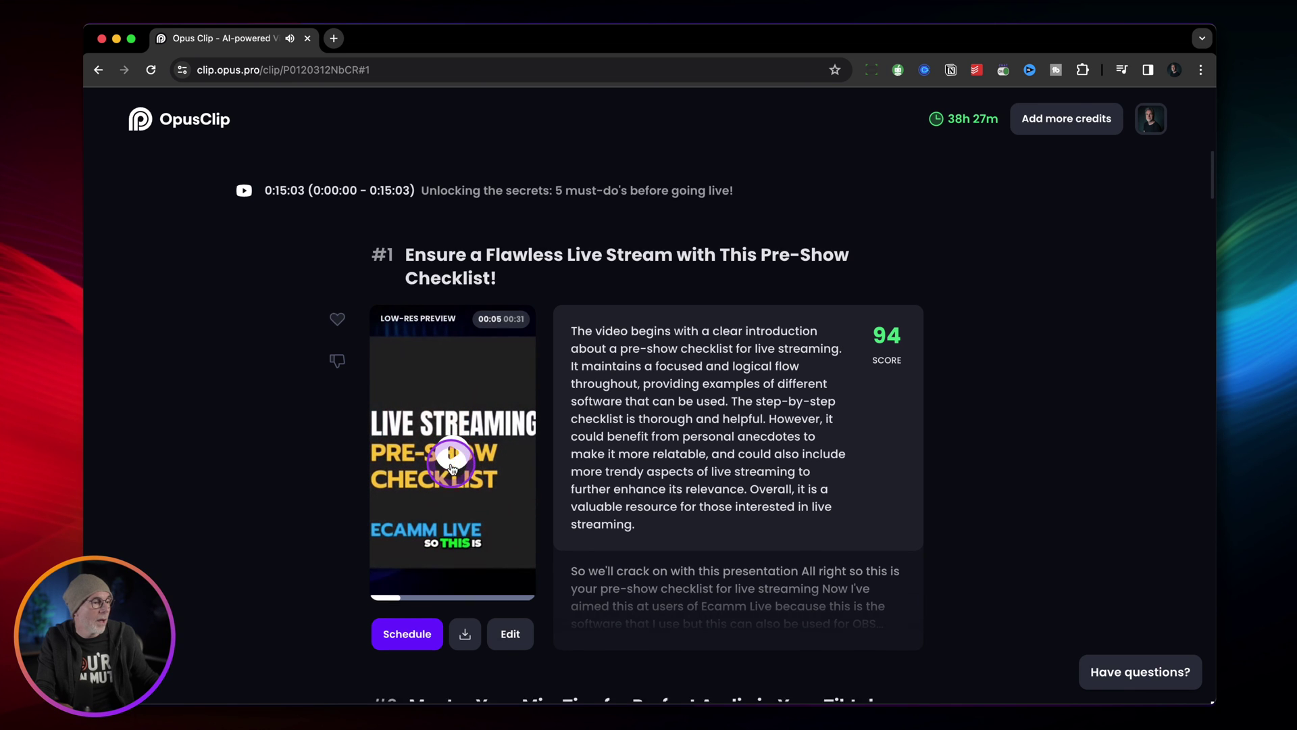
scroll(452, 467, down, 3)
click(447, 427)
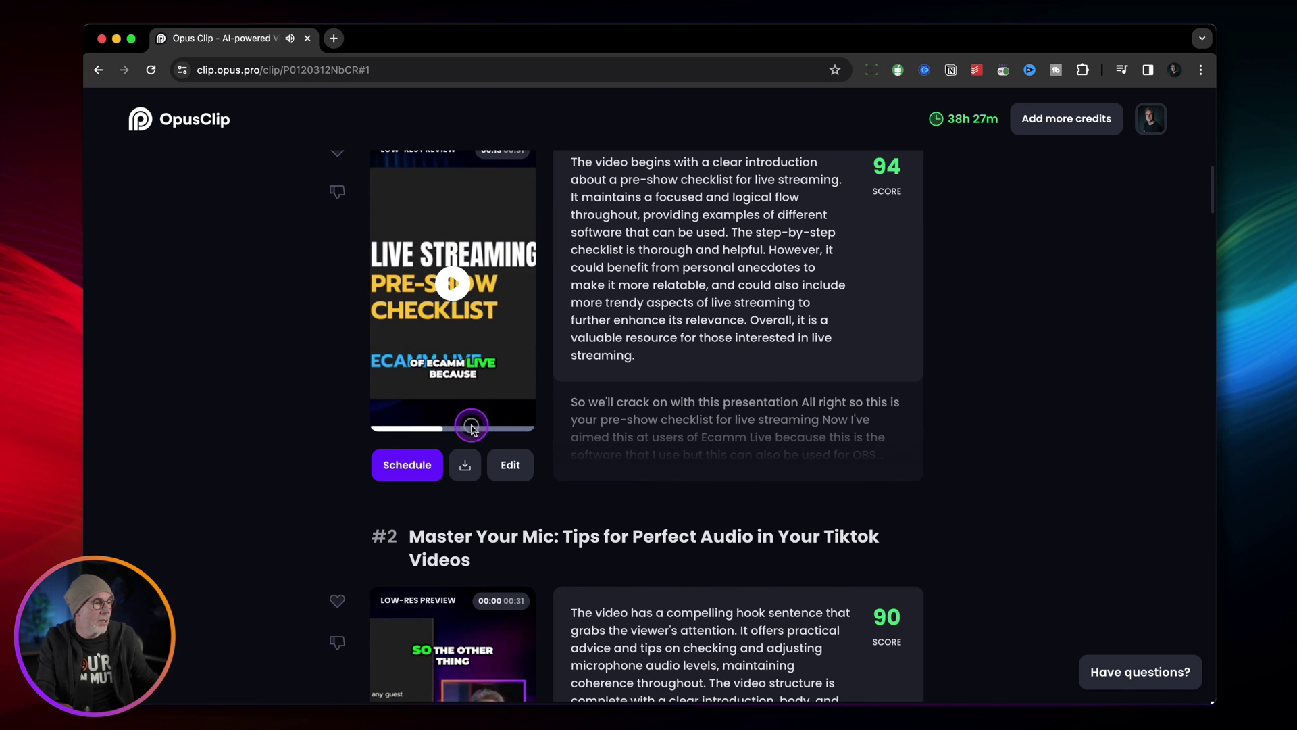
scroll(483, 428, down, 10)
scroll(482, 432, down, 10)
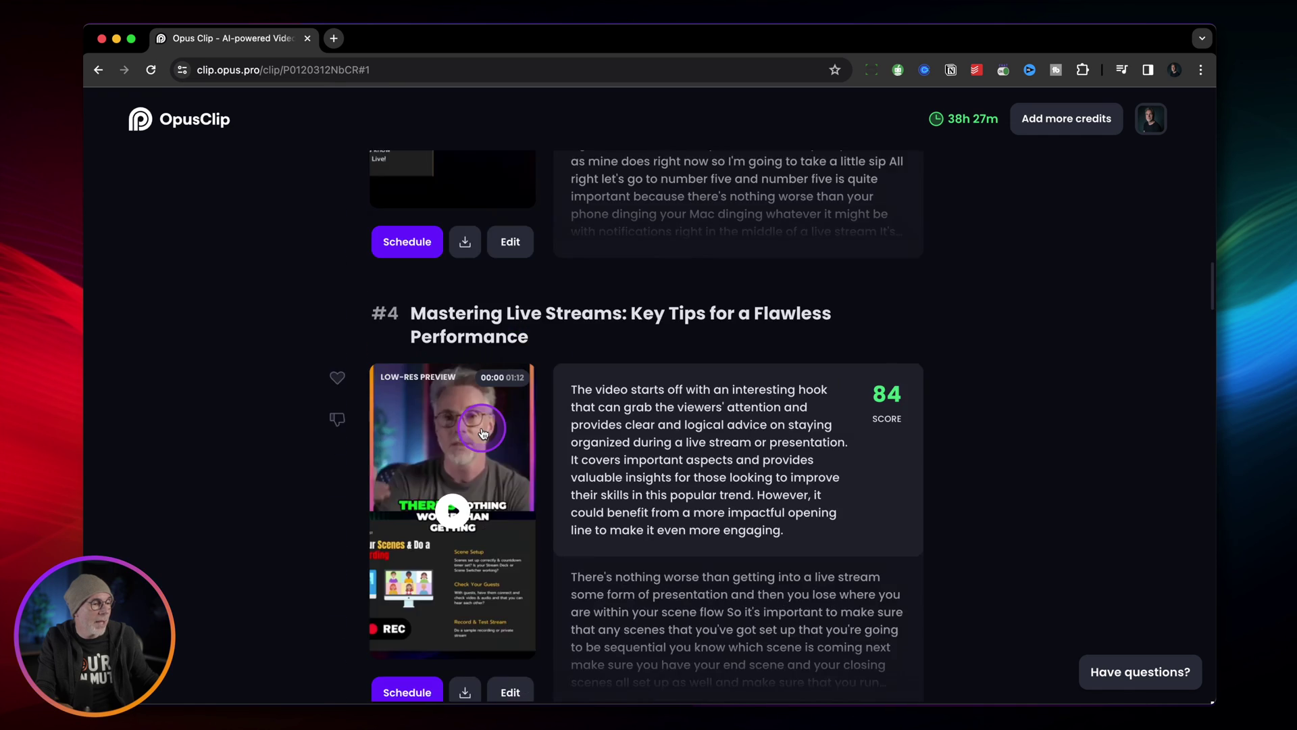
scroll(492, 500, down, 1)
scroll(492, 500, down, 18)
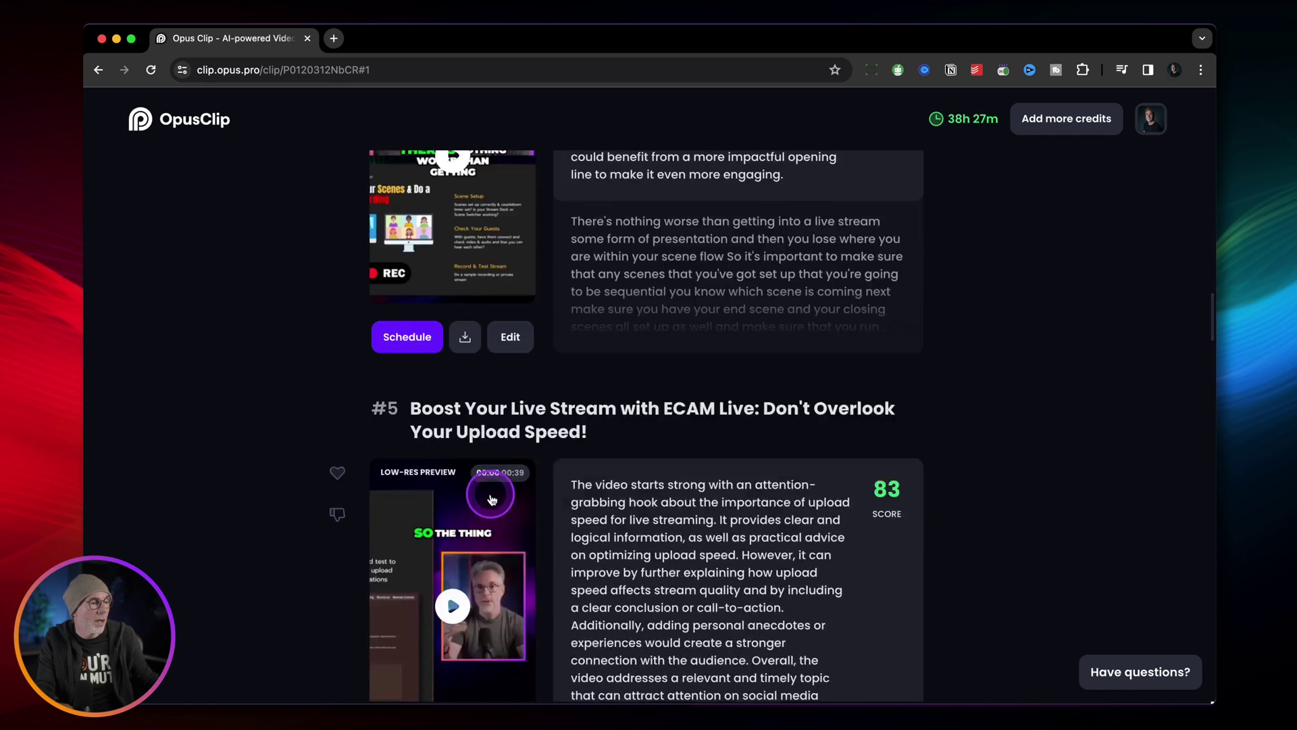
scroll(502, 492, up, 1)
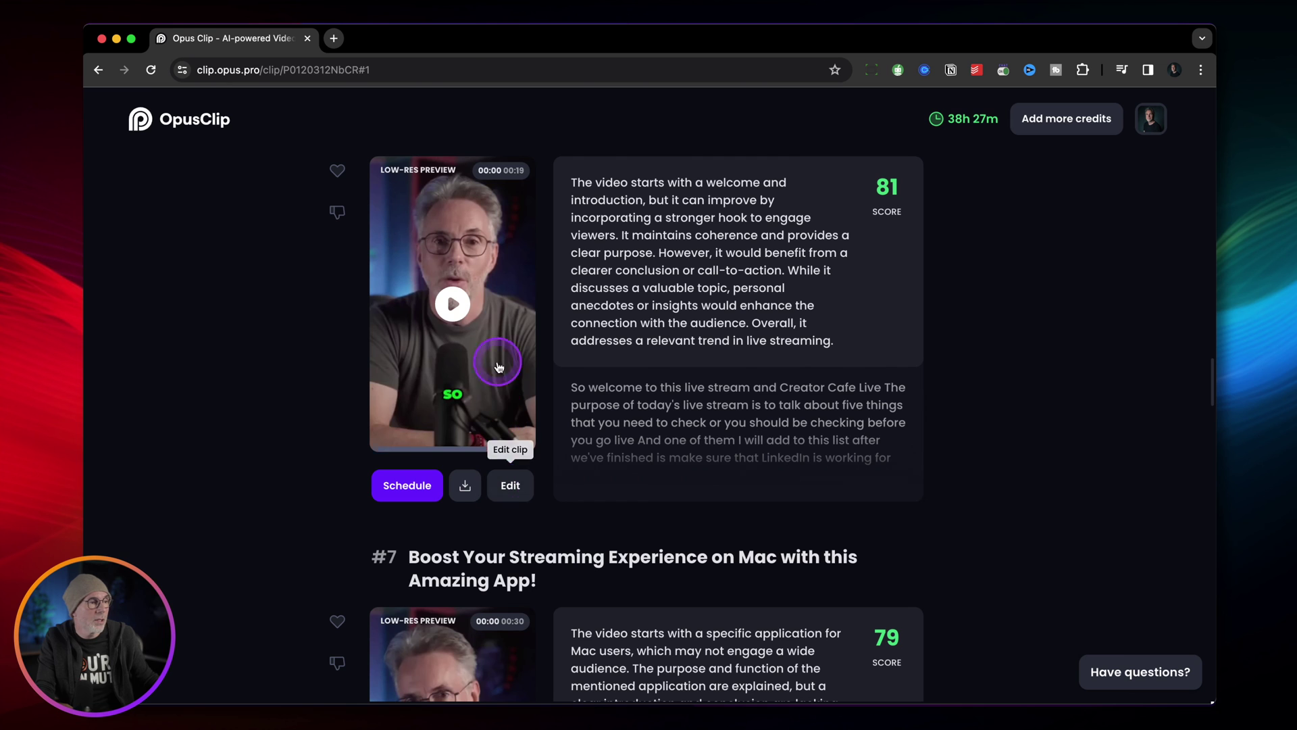
click(459, 306)
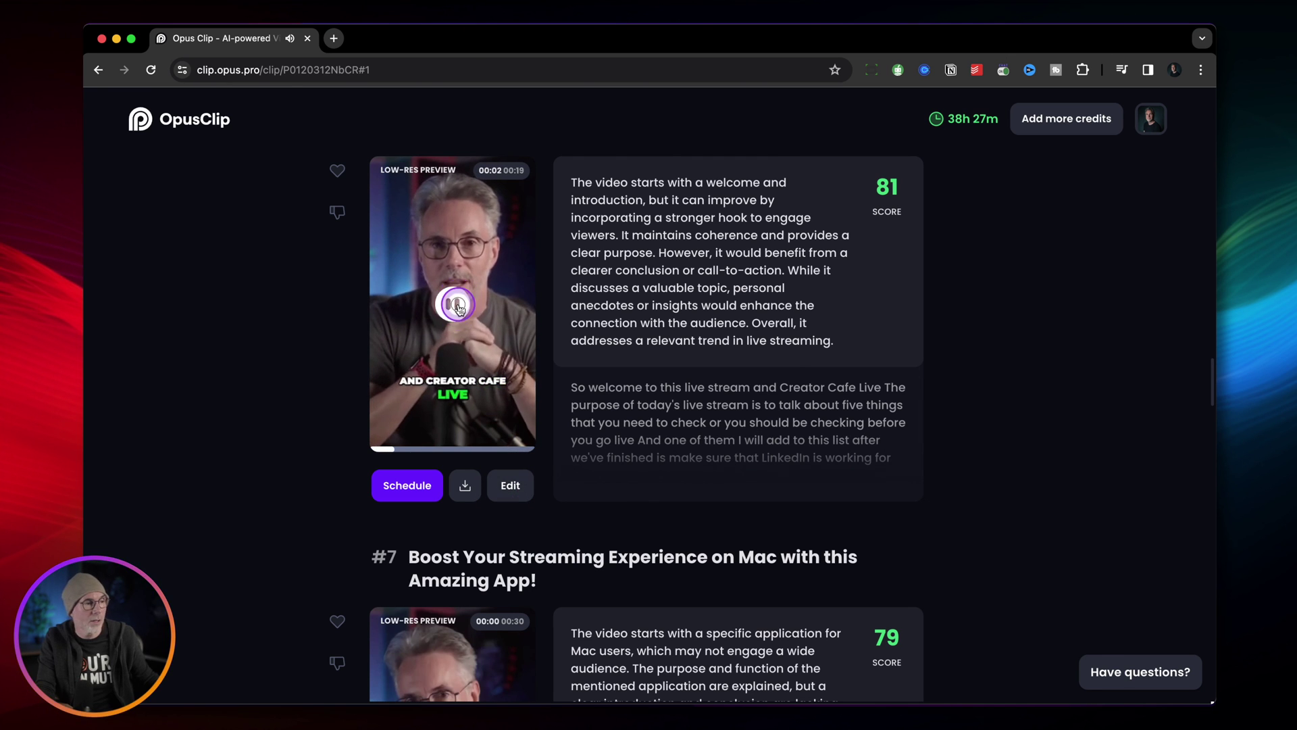
click(458, 305)
scroll(721, 362, down, 5)
scroll(875, 360, up, 20)
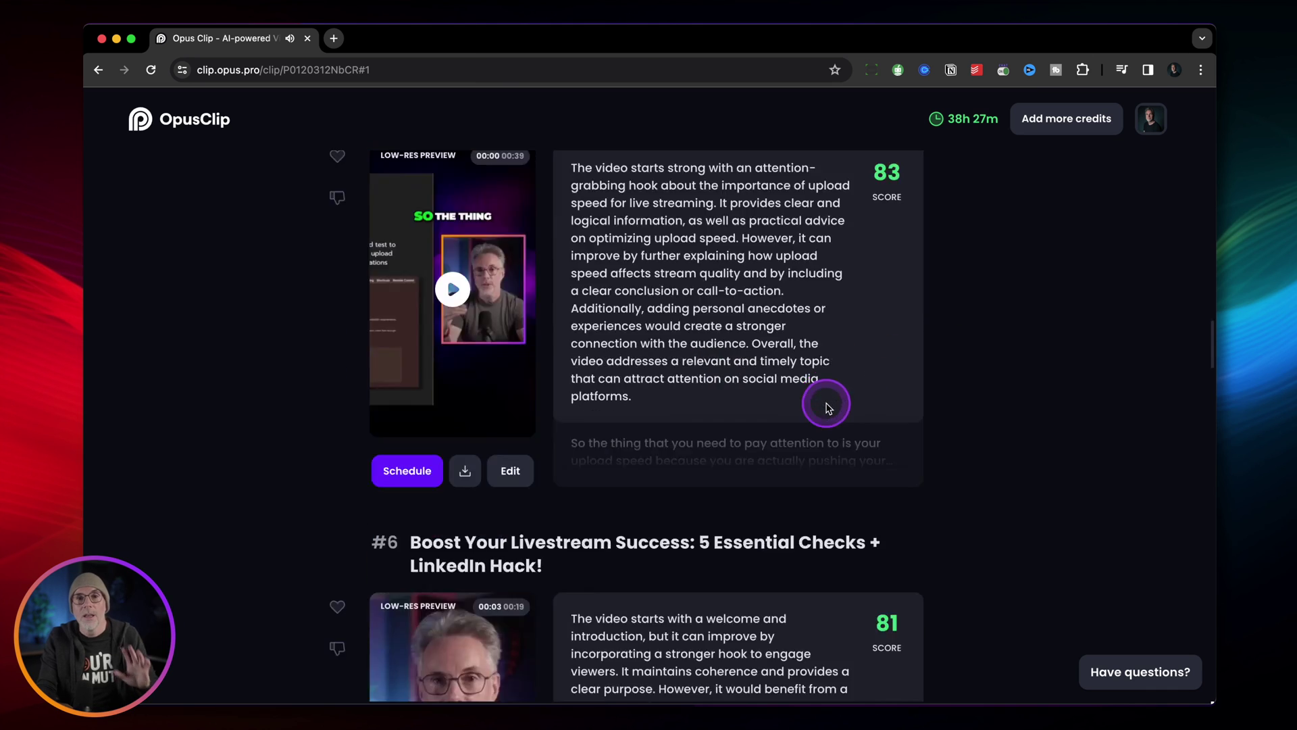
scroll(853, 432, up, 12)
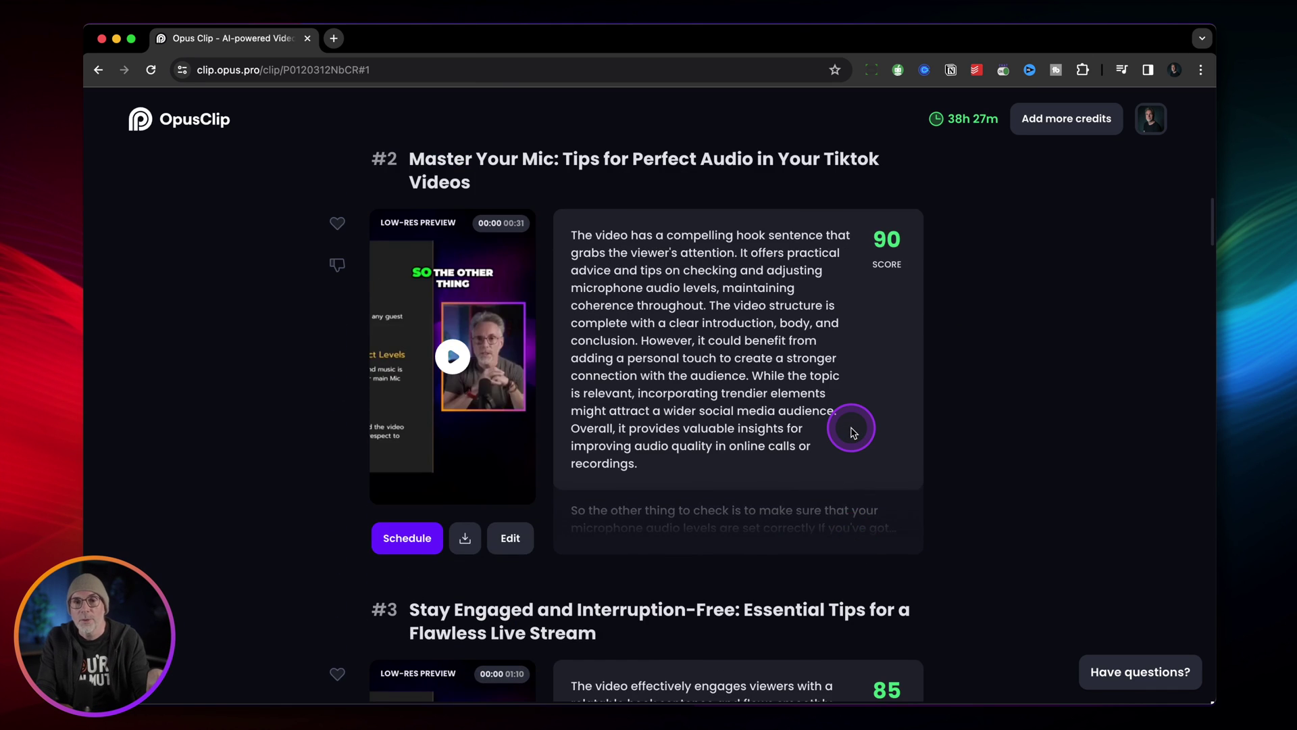